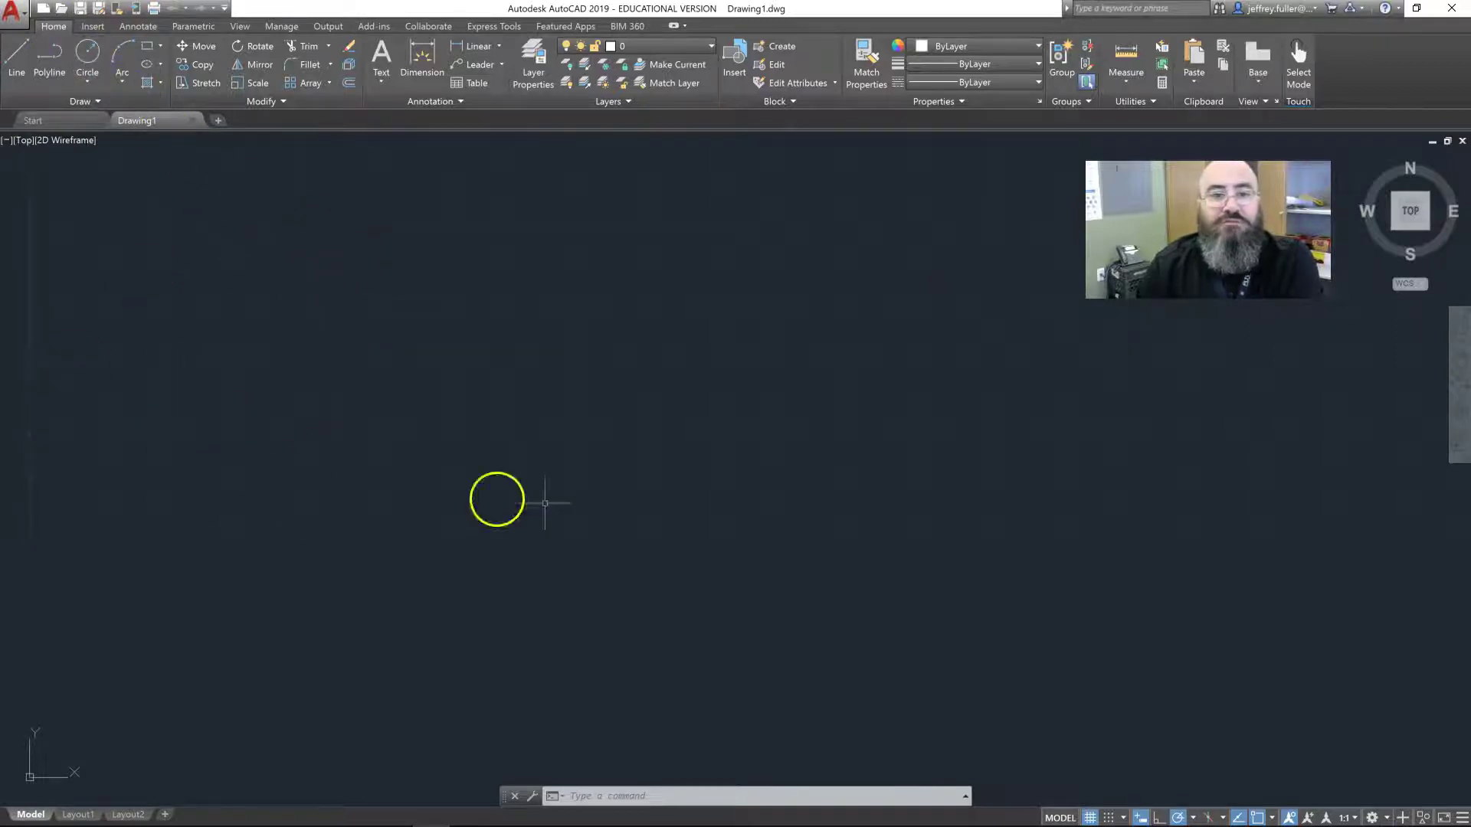
# Step: Examine the file commands for creating, opening and exporting drawings, and the customization options for the quick access commands
pyautogui.click(21, 16)
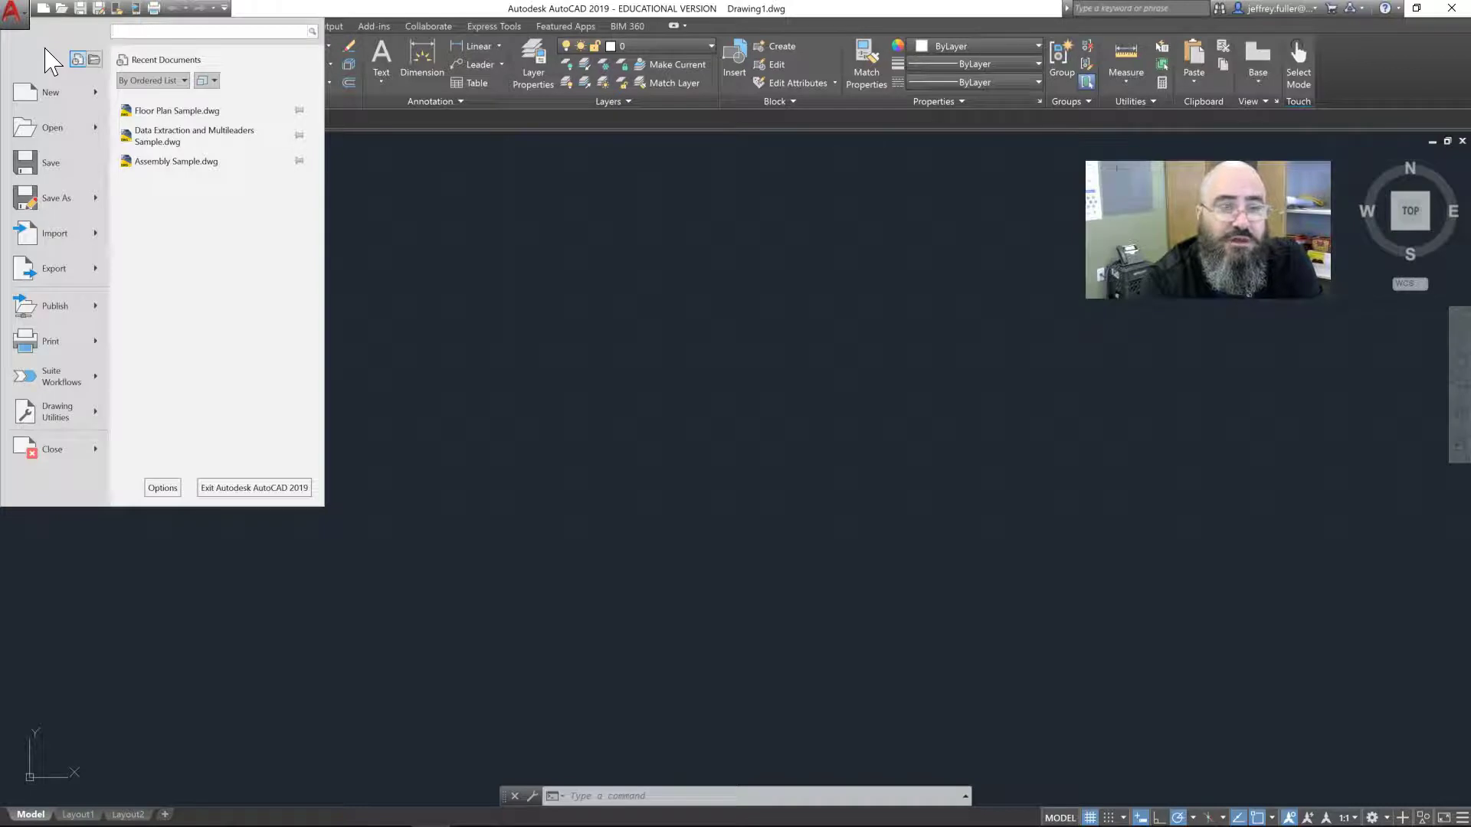
pyautogui.click(51, 95)
pyautogui.click(46, 130)
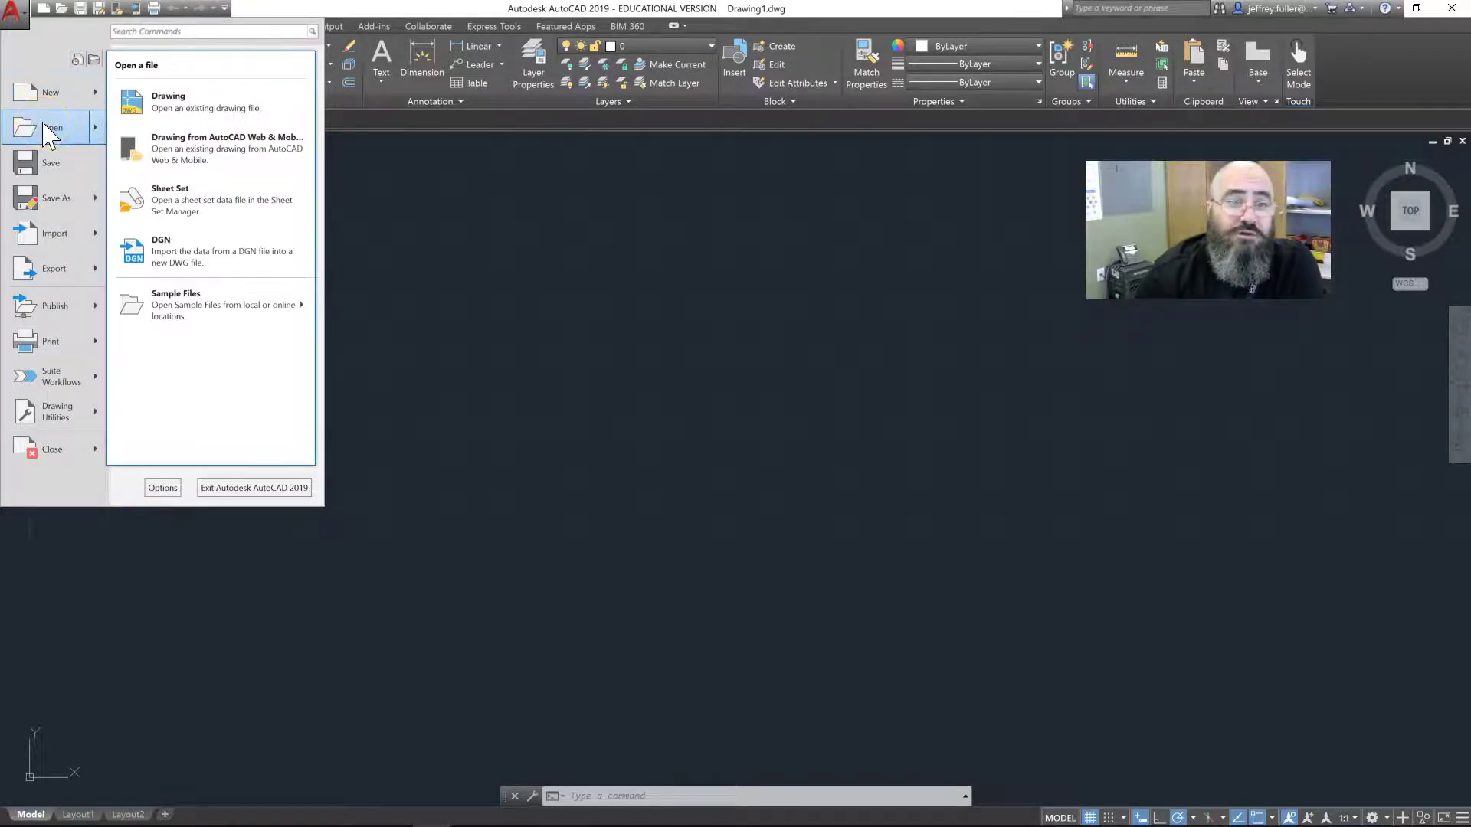
pyautogui.click(45, 271)
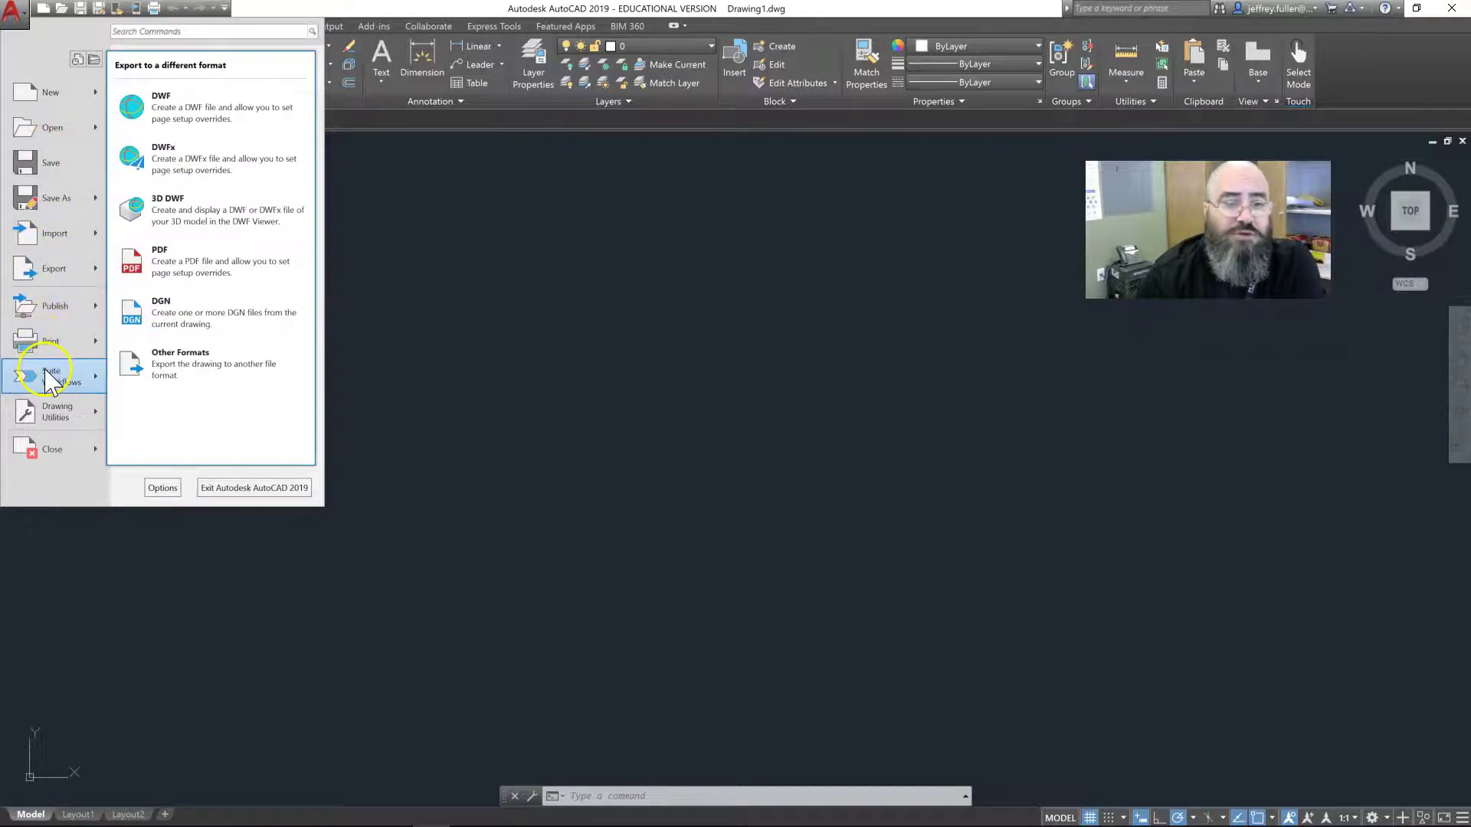
pyautogui.moveTo(86, 381)
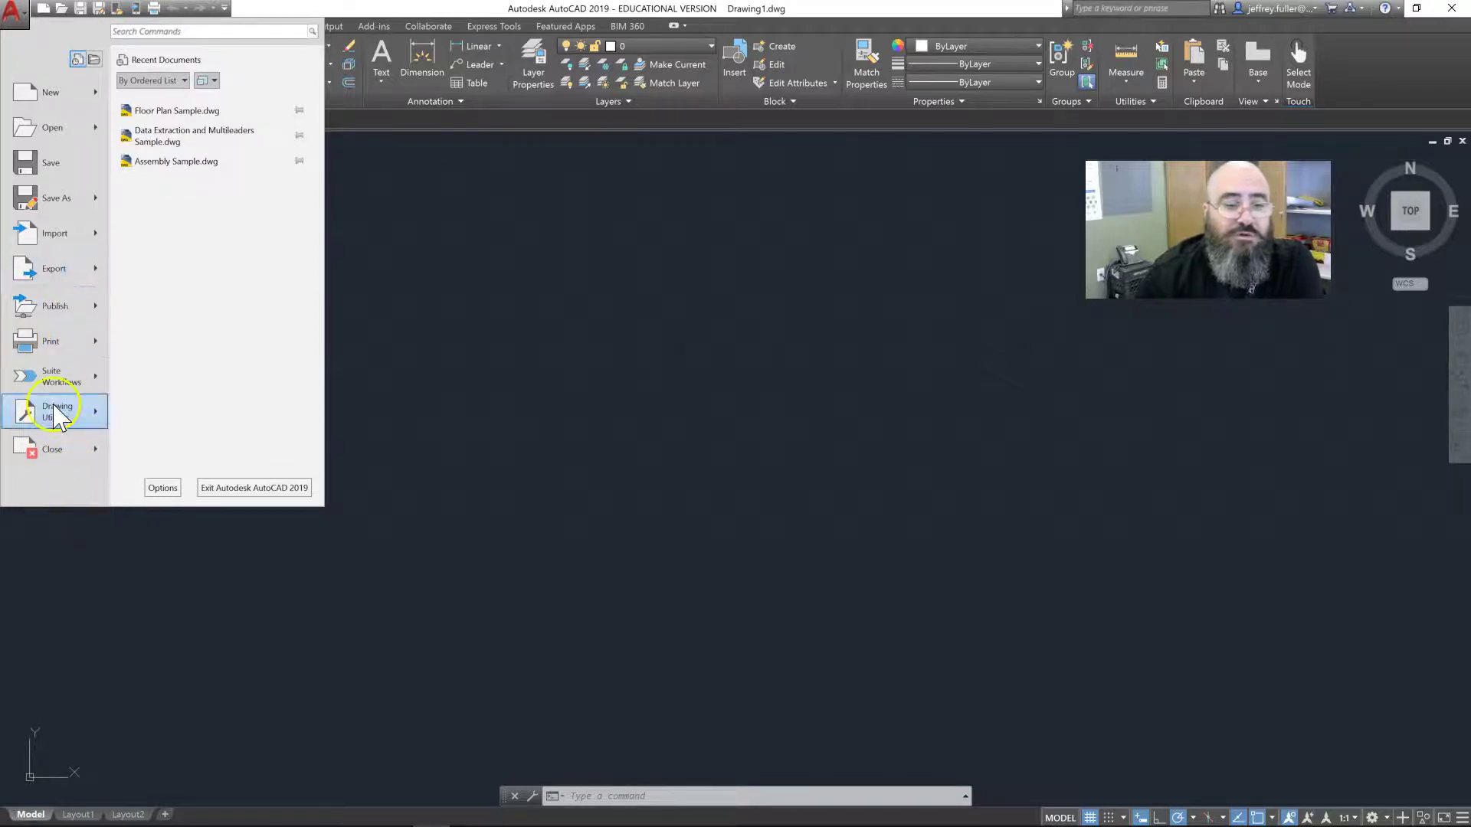
pyautogui.moveTo(57, 418)
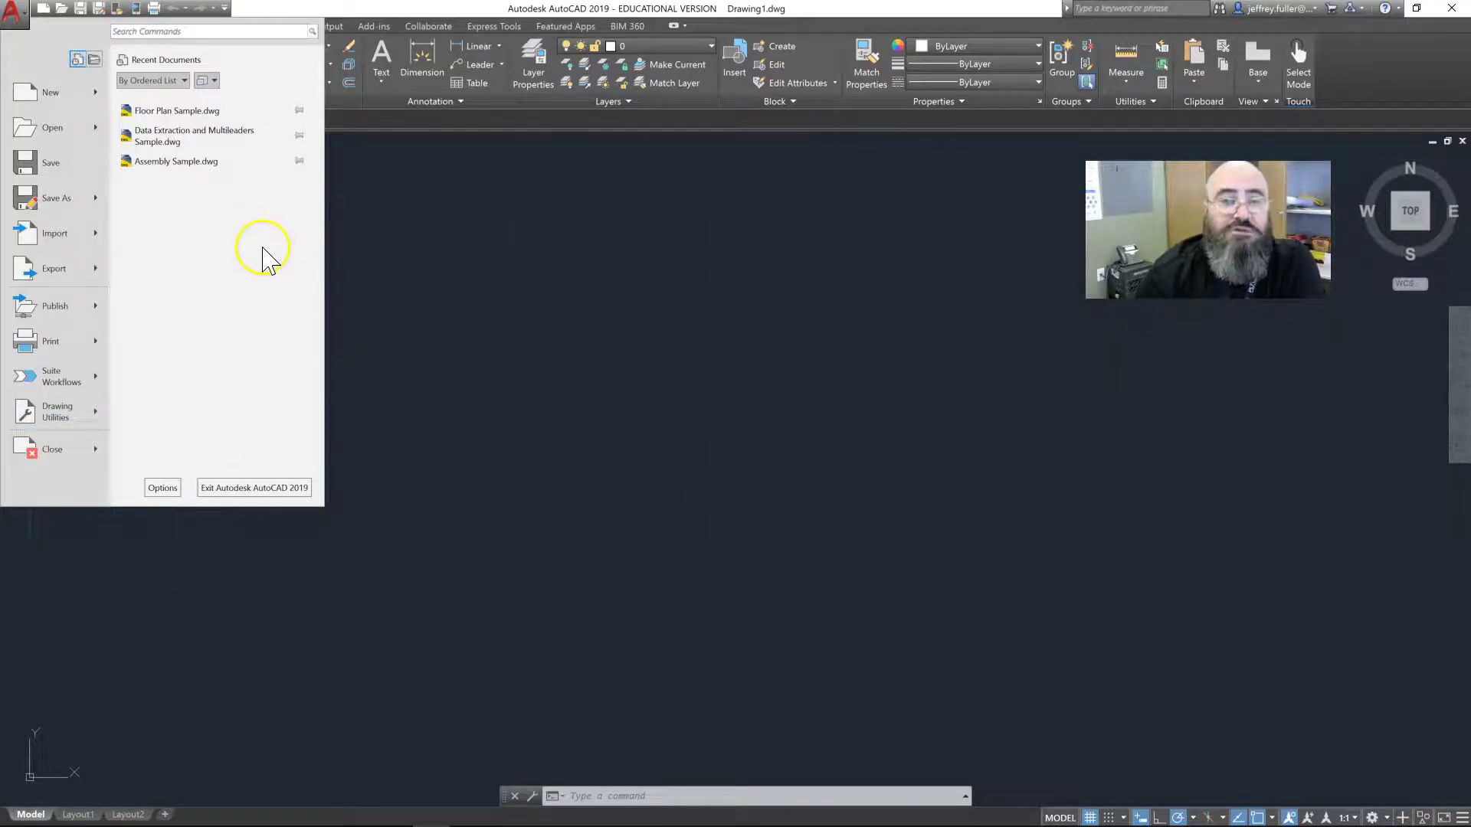
pyautogui.click(349, 240)
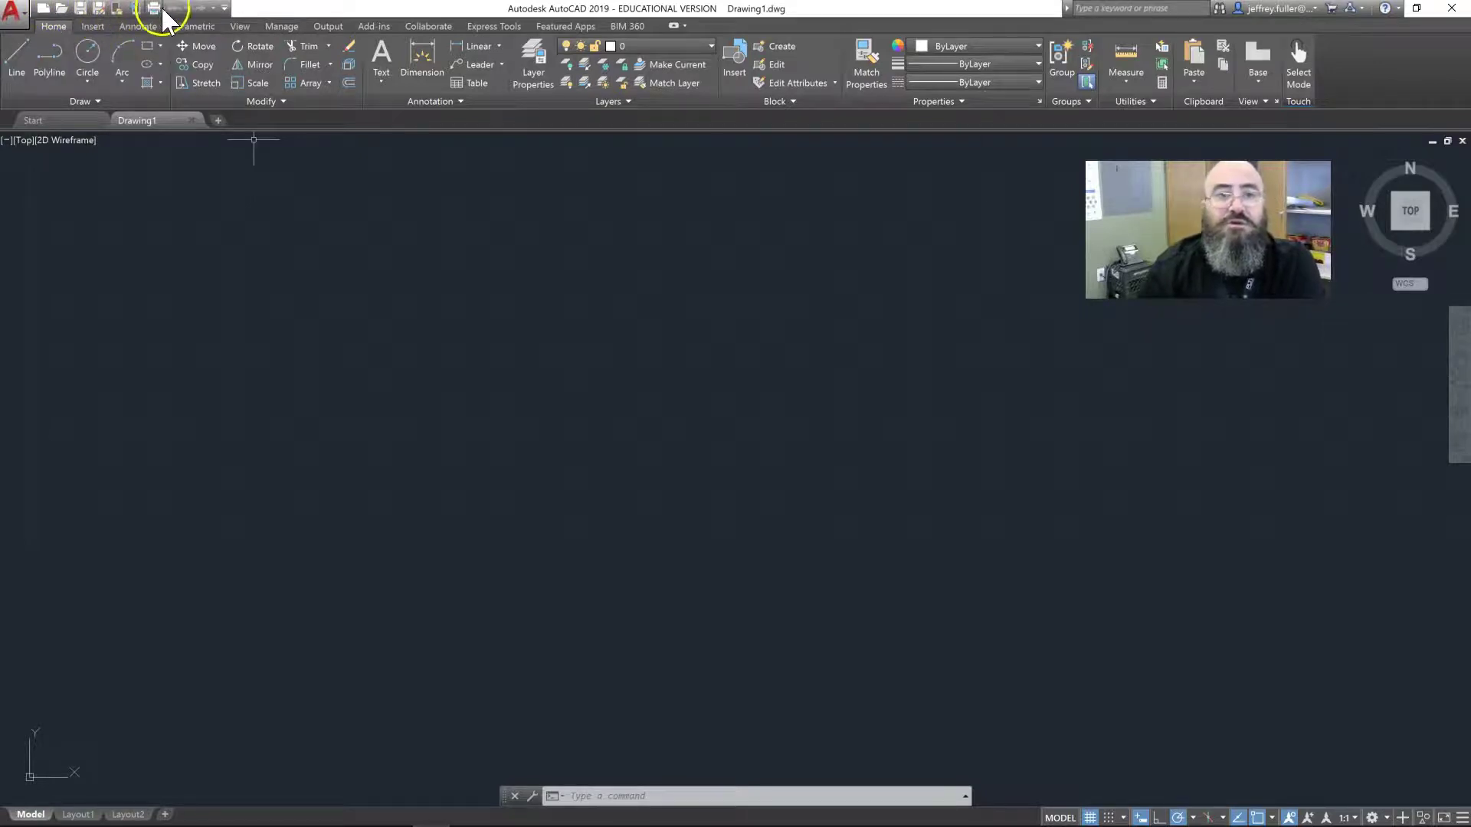
pyautogui.click(224, 9)
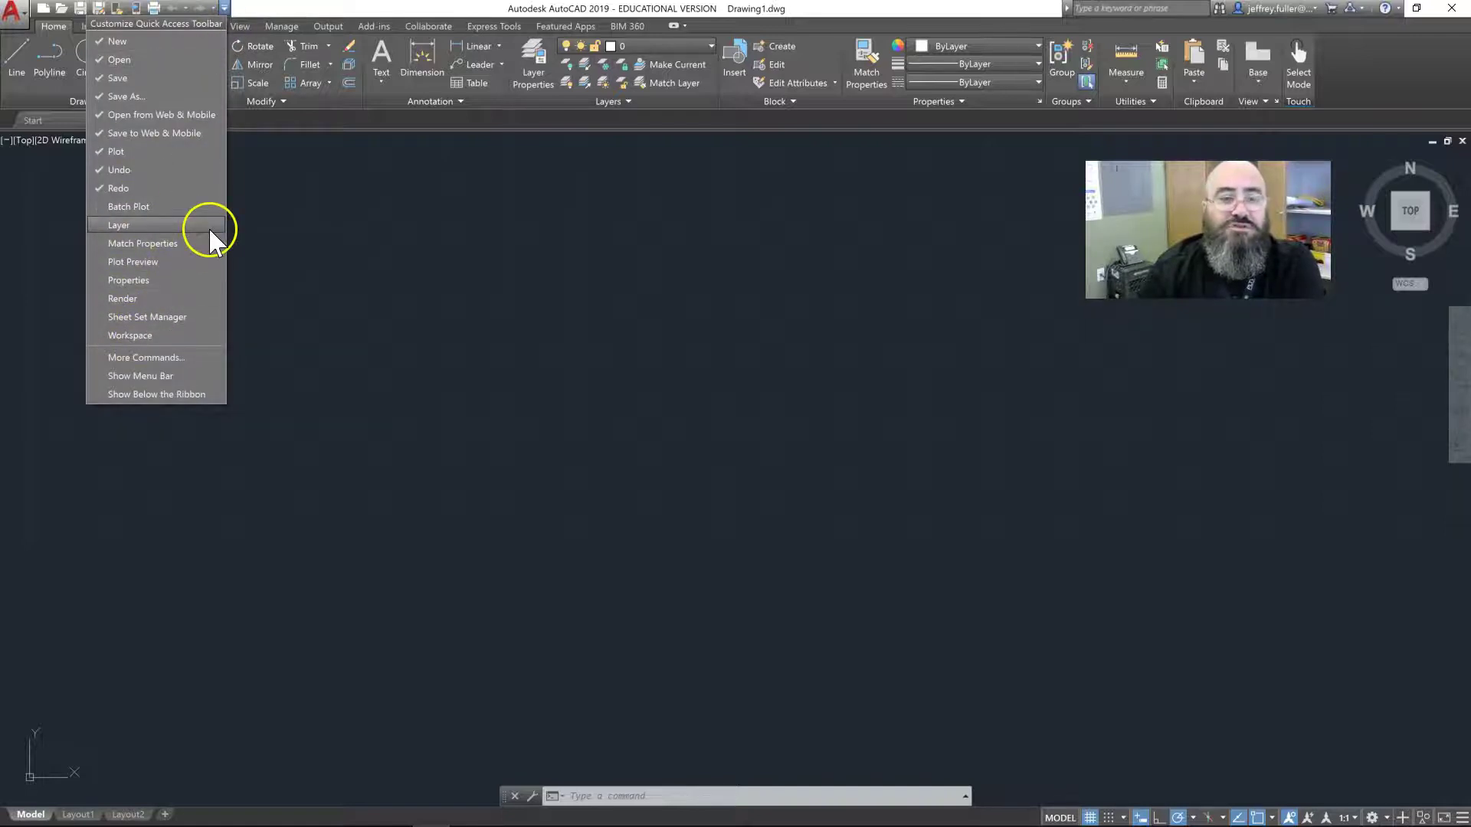
pyautogui.click(296, 195)
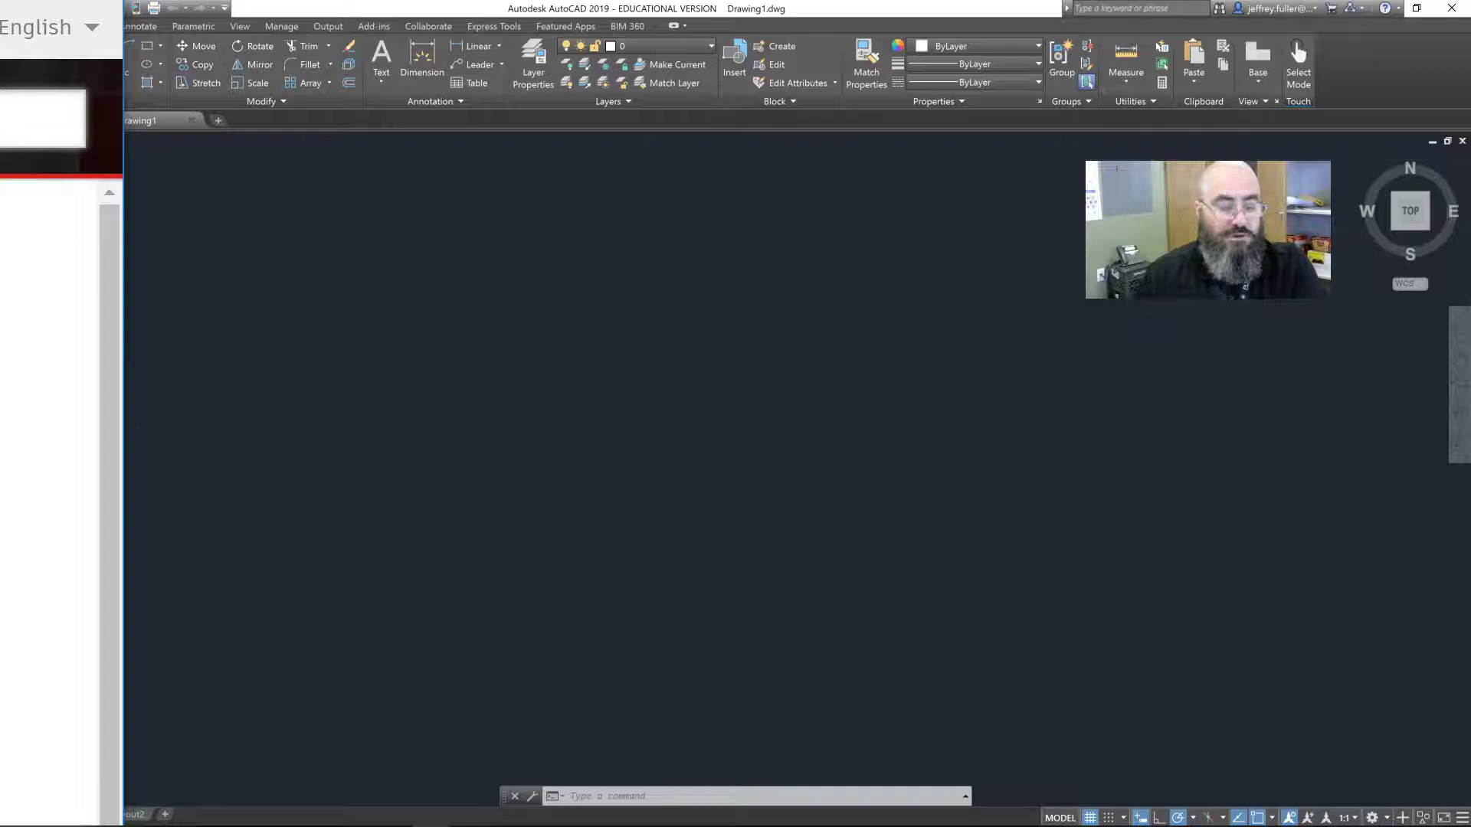
# Step: Bring the Help window fully into view to see its home page, and close it
pyautogui.moveTo(46, 16)
pyautogui.mouseDown()
pyautogui.moveTo(115, 187)
pyautogui.moveTo(1086, 90)
pyautogui.moveTo(598, 144)
pyautogui.moveTo(617, 136)
pyautogui.mouseUp()
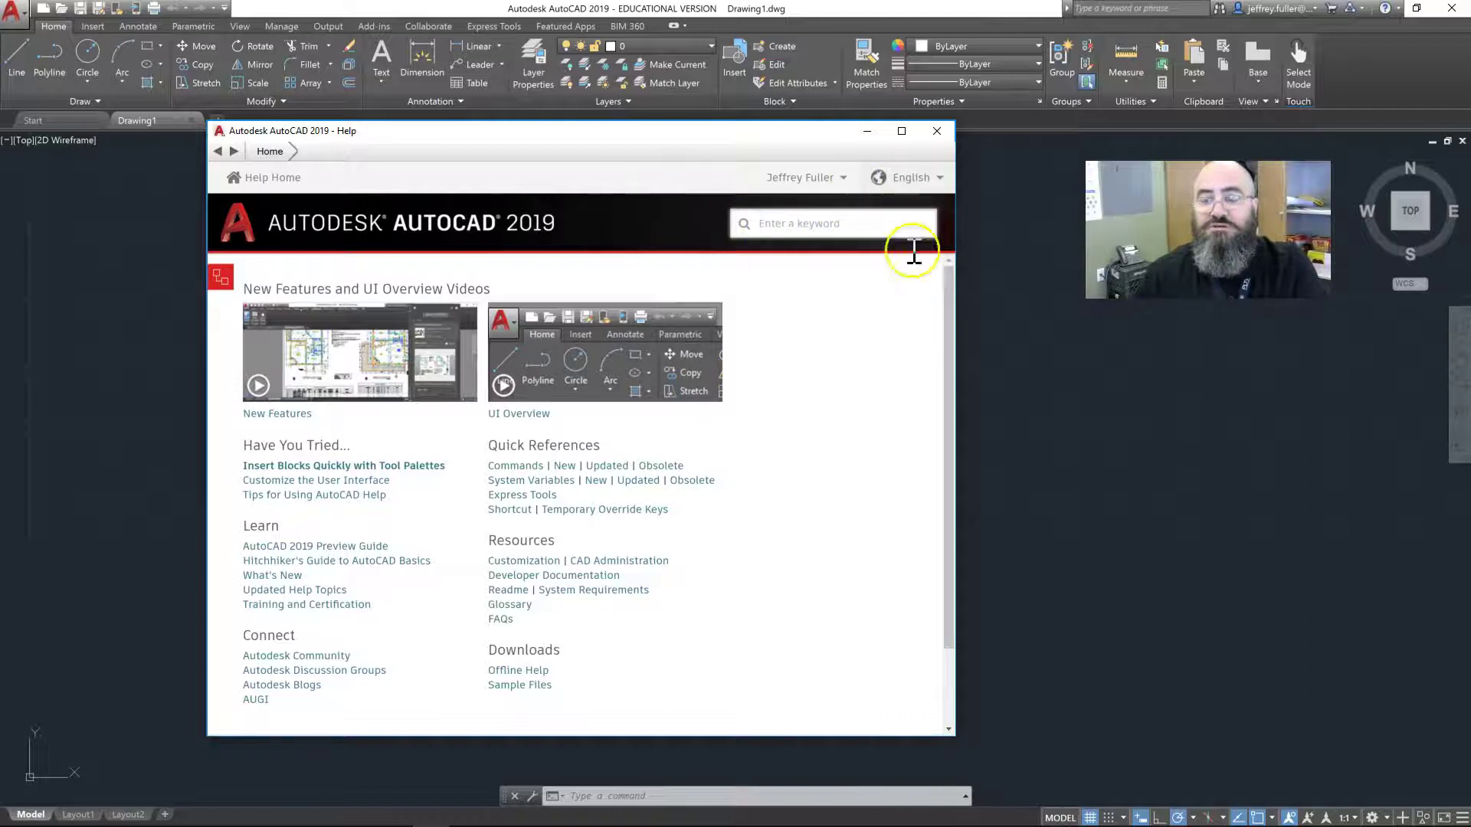
pyautogui.click(938, 132)
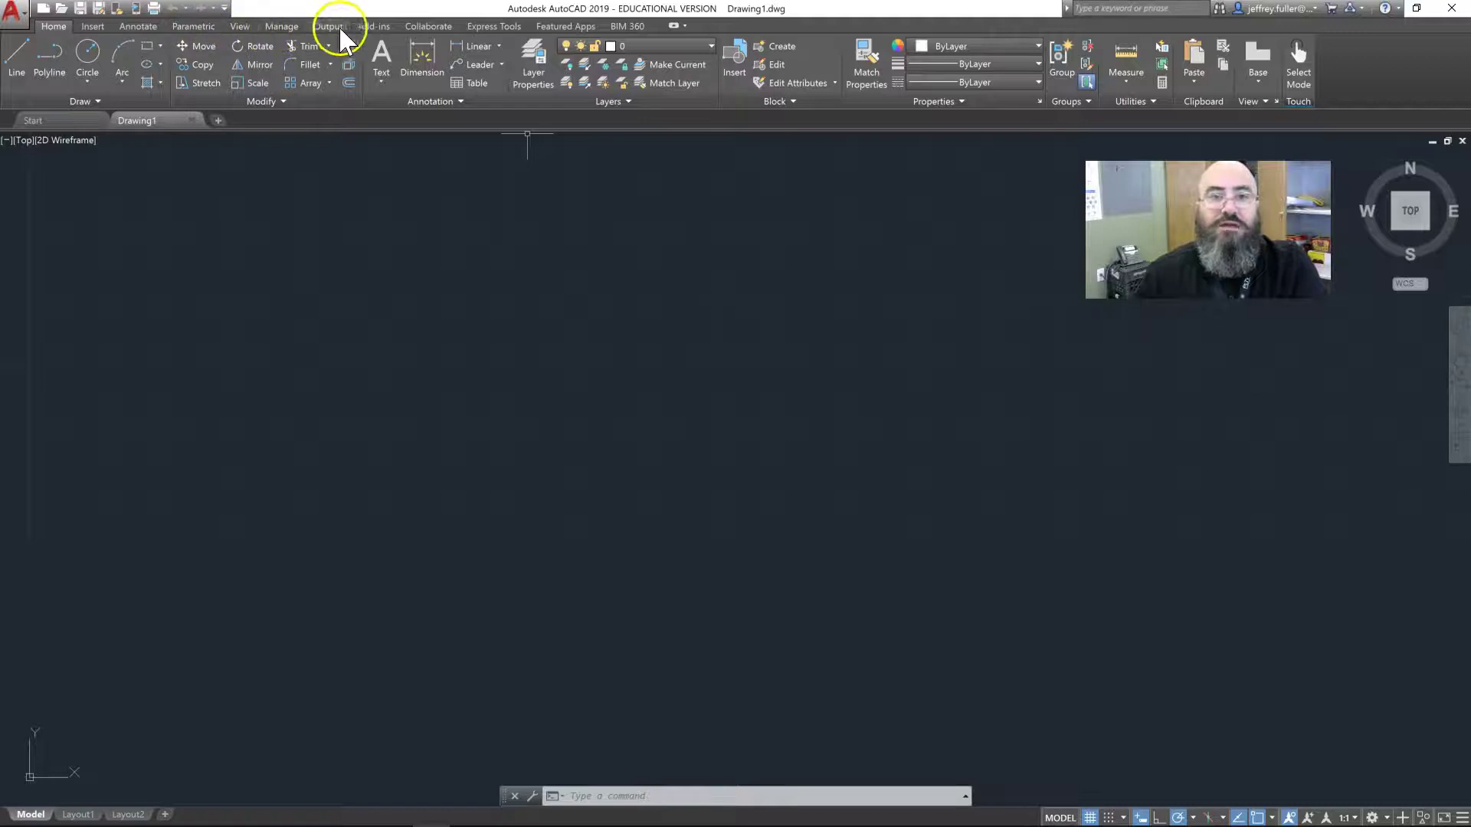
# Step: Examine the command sets for inserting, annotating, parametric constraints, viewing and managing, and the additional drawing tools
pyautogui.click(90, 25)
pyautogui.click(144, 26)
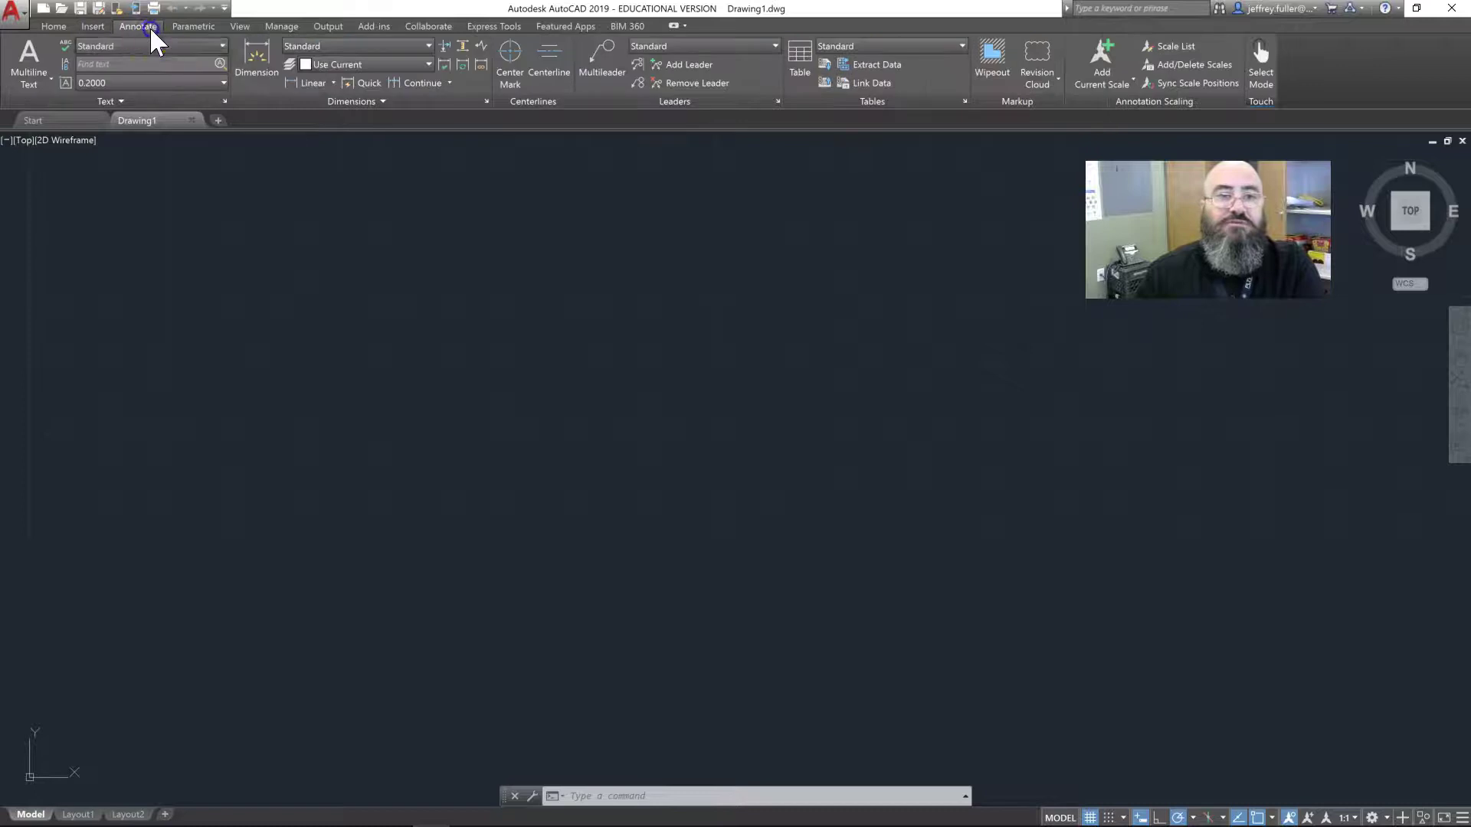
pyautogui.click(196, 28)
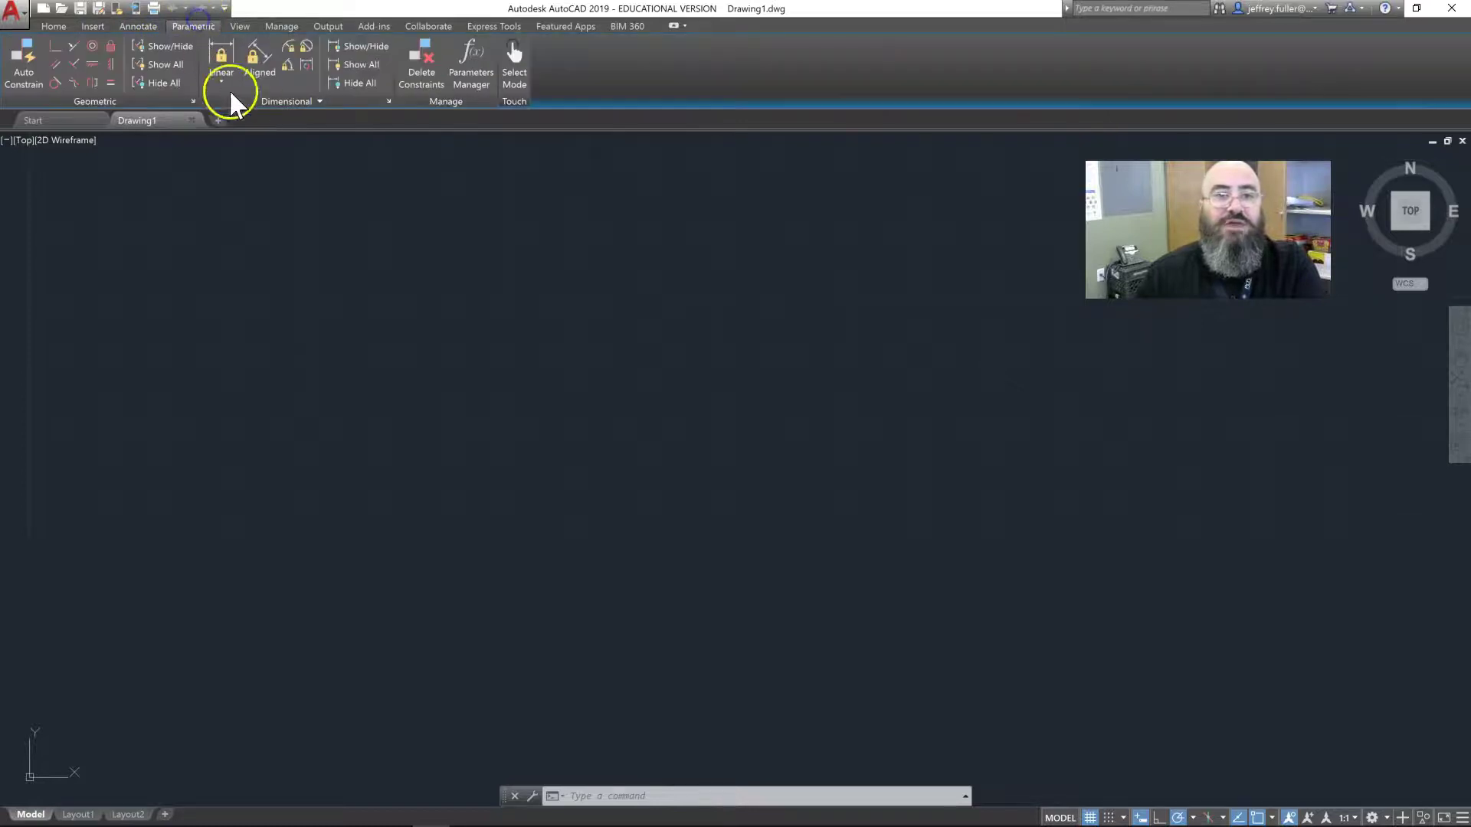
pyautogui.click(246, 31)
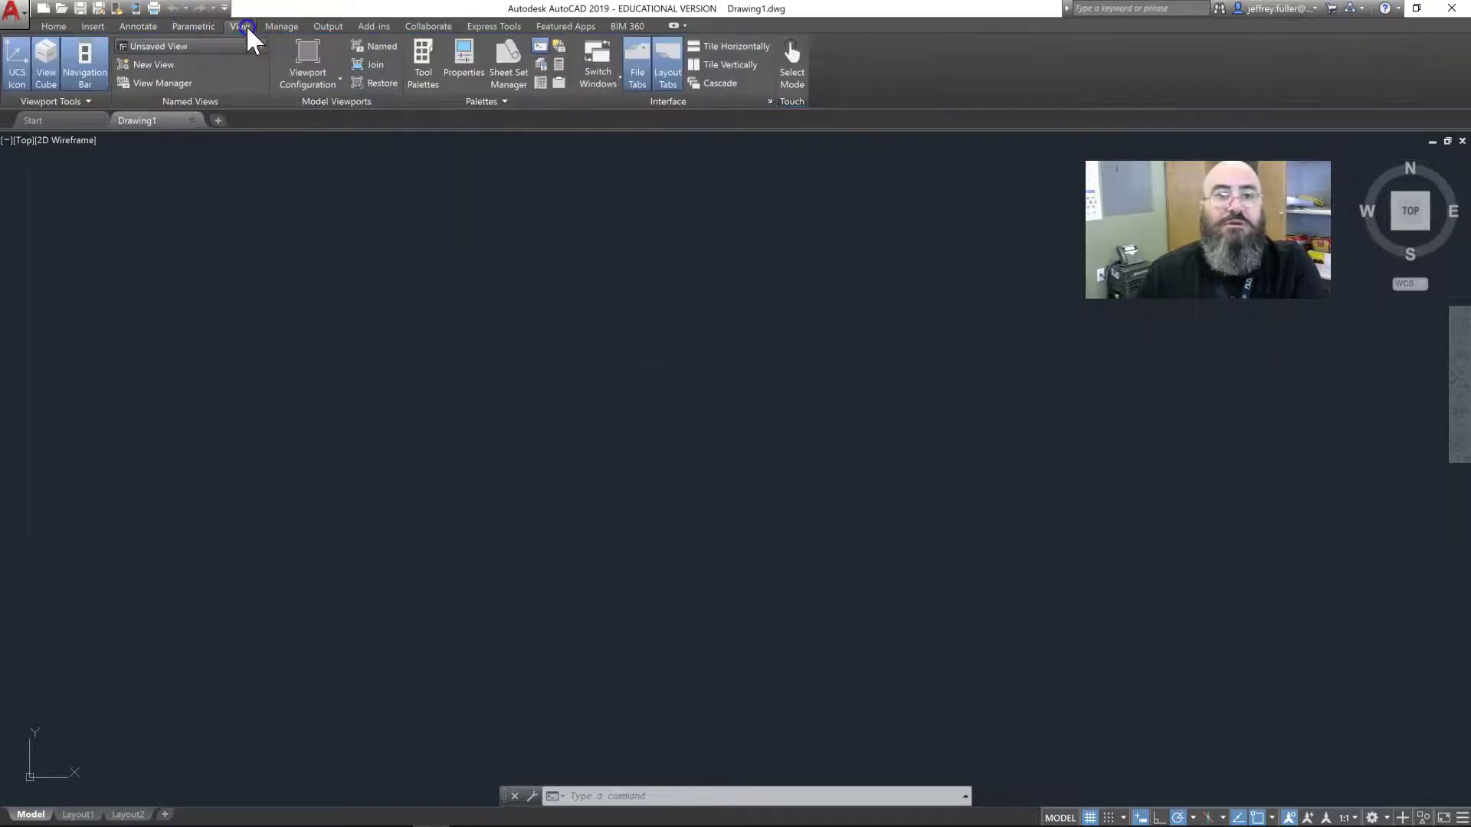
pyautogui.click(196, 28)
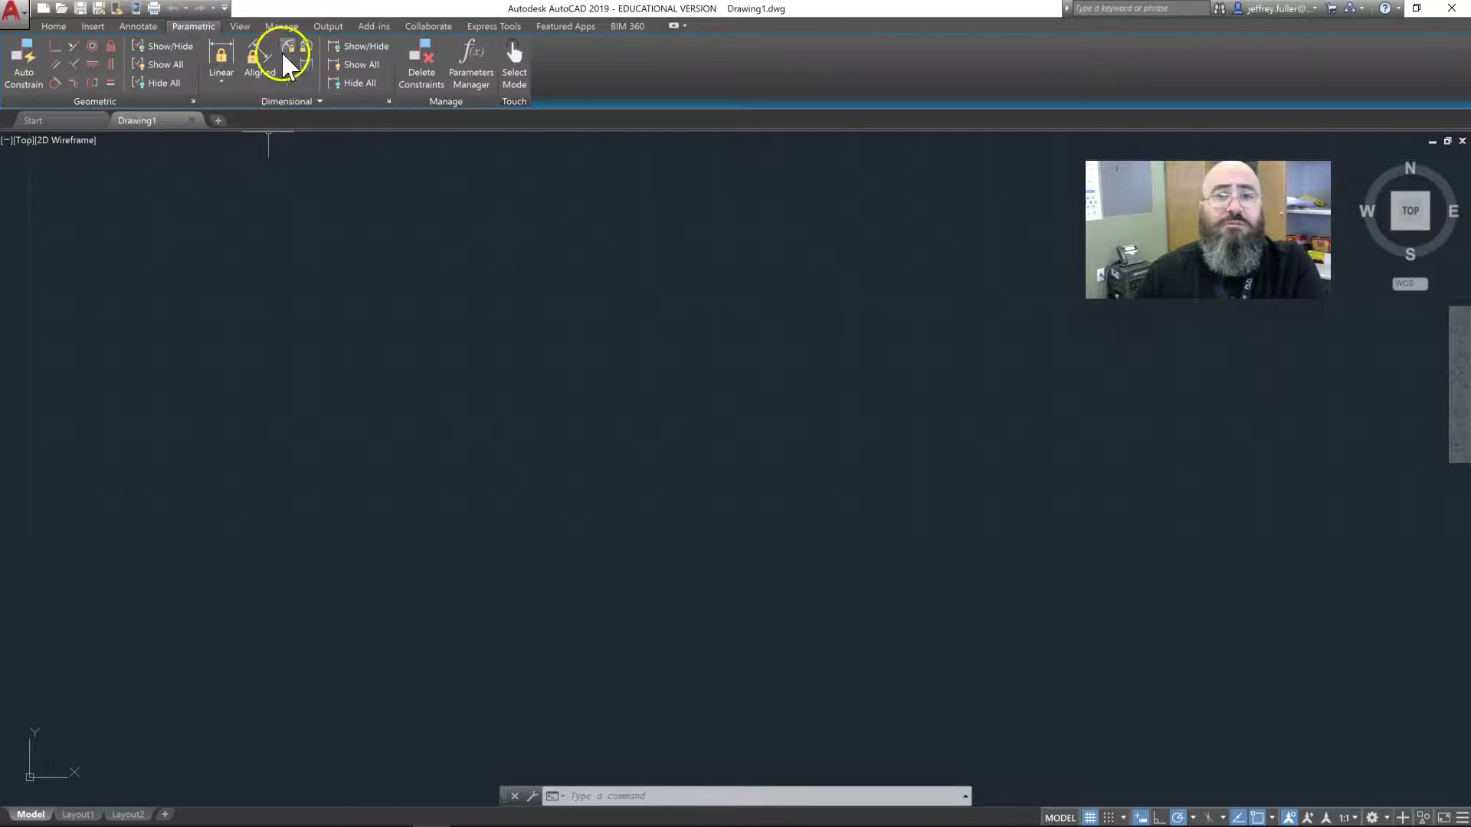
pyautogui.click(281, 29)
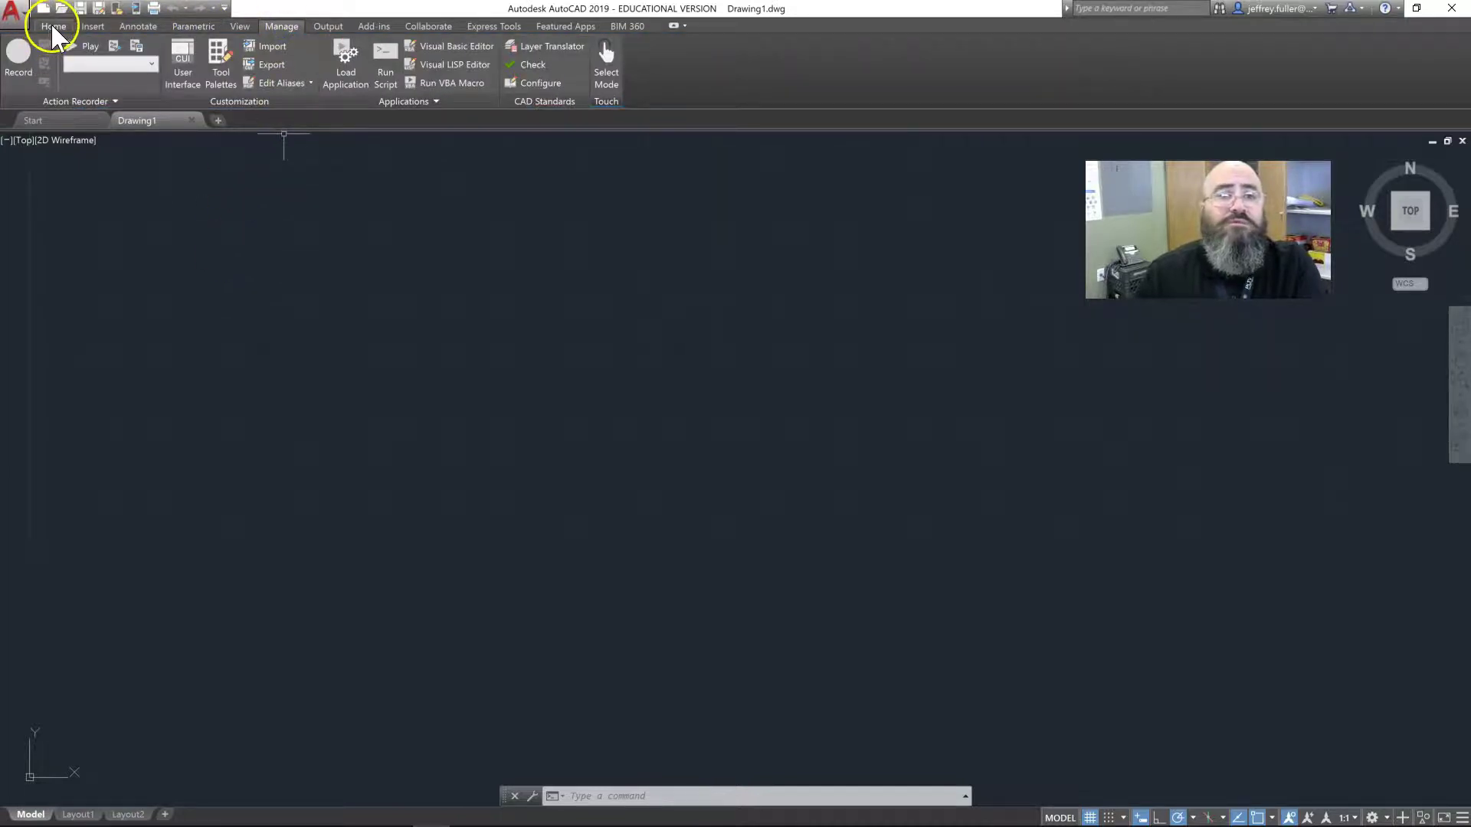
pyautogui.click(54, 27)
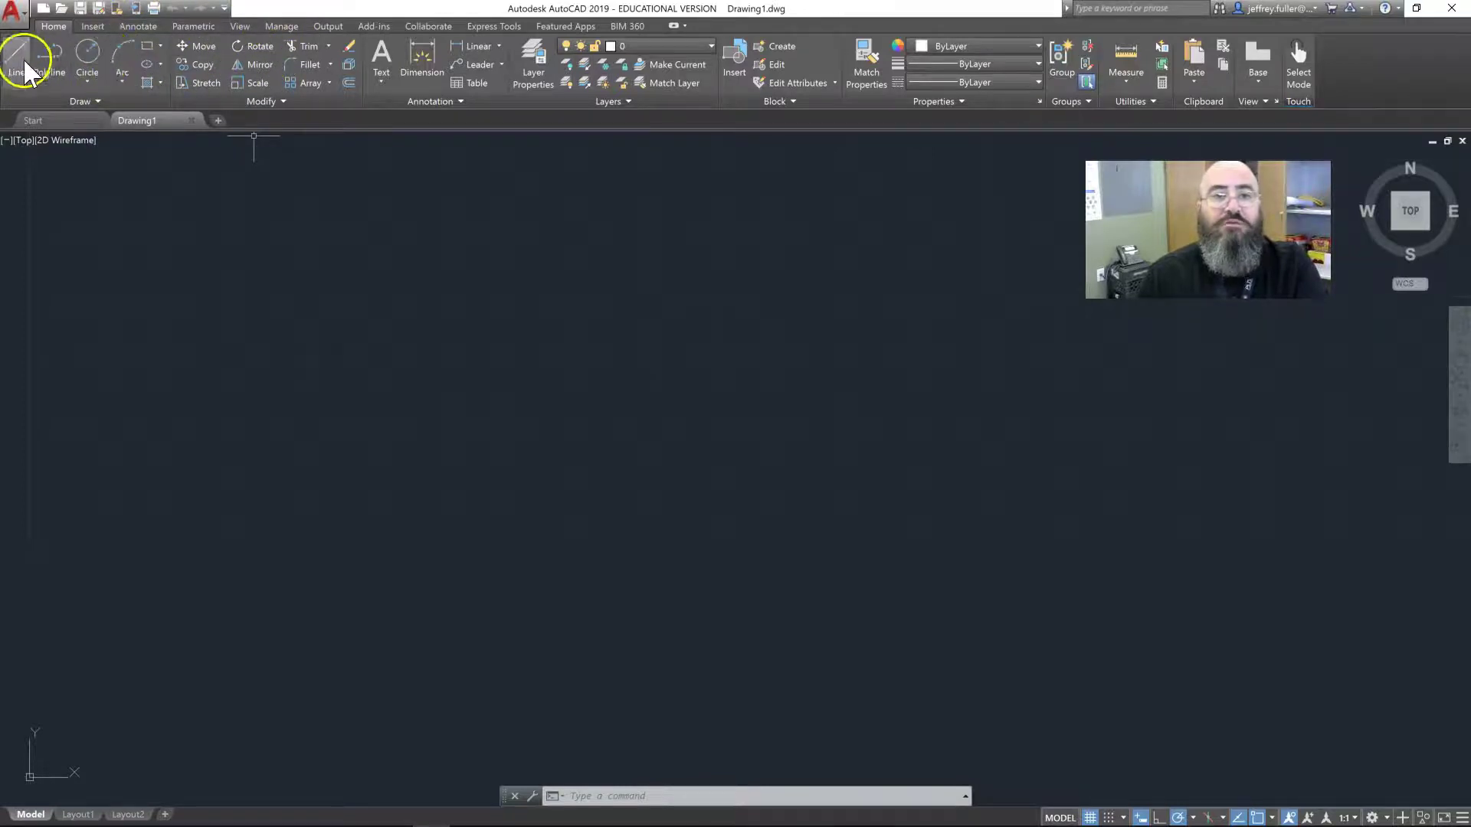
pyautogui.click(106, 26)
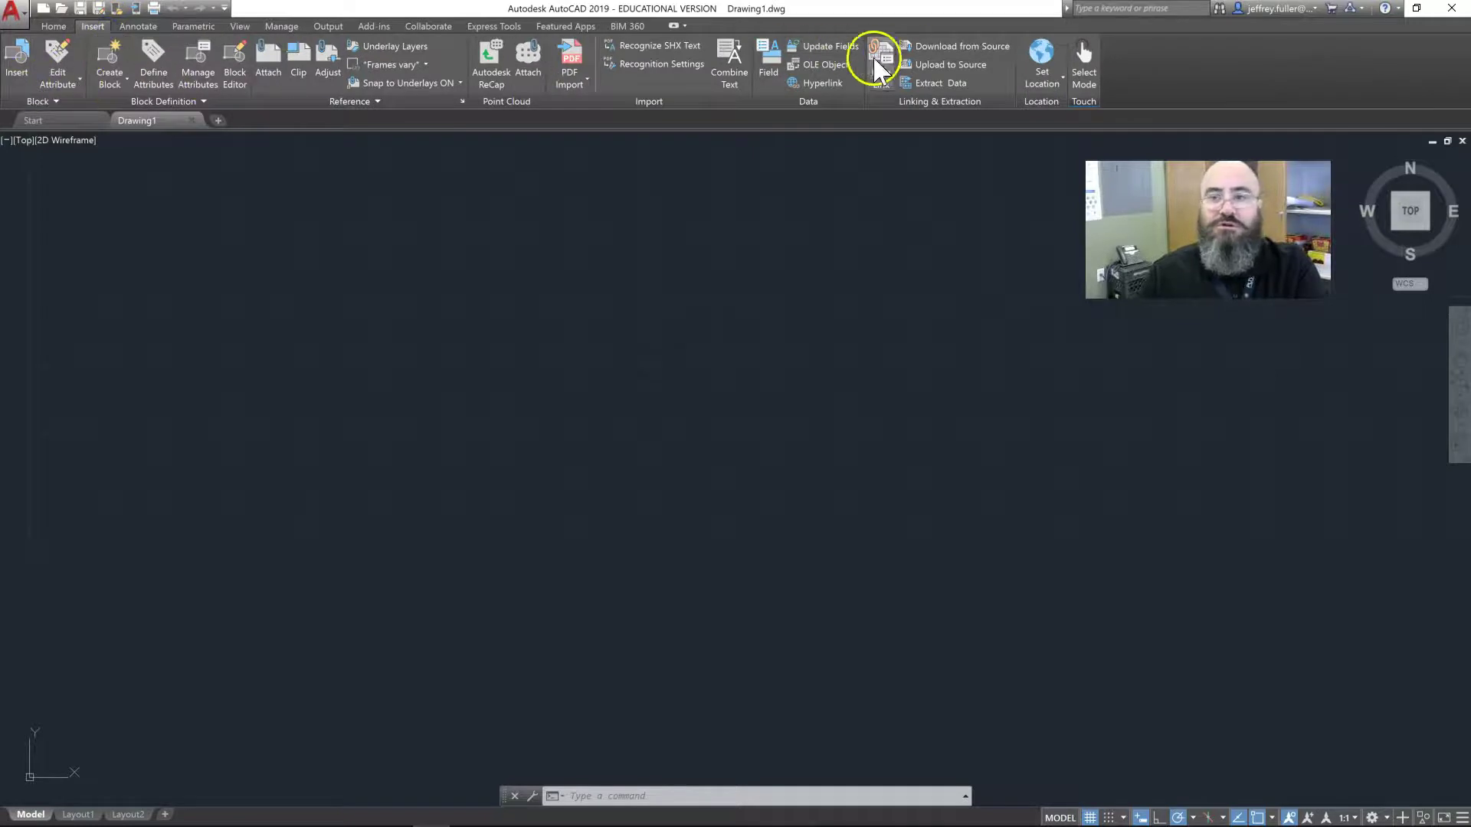
pyautogui.click(53, 26)
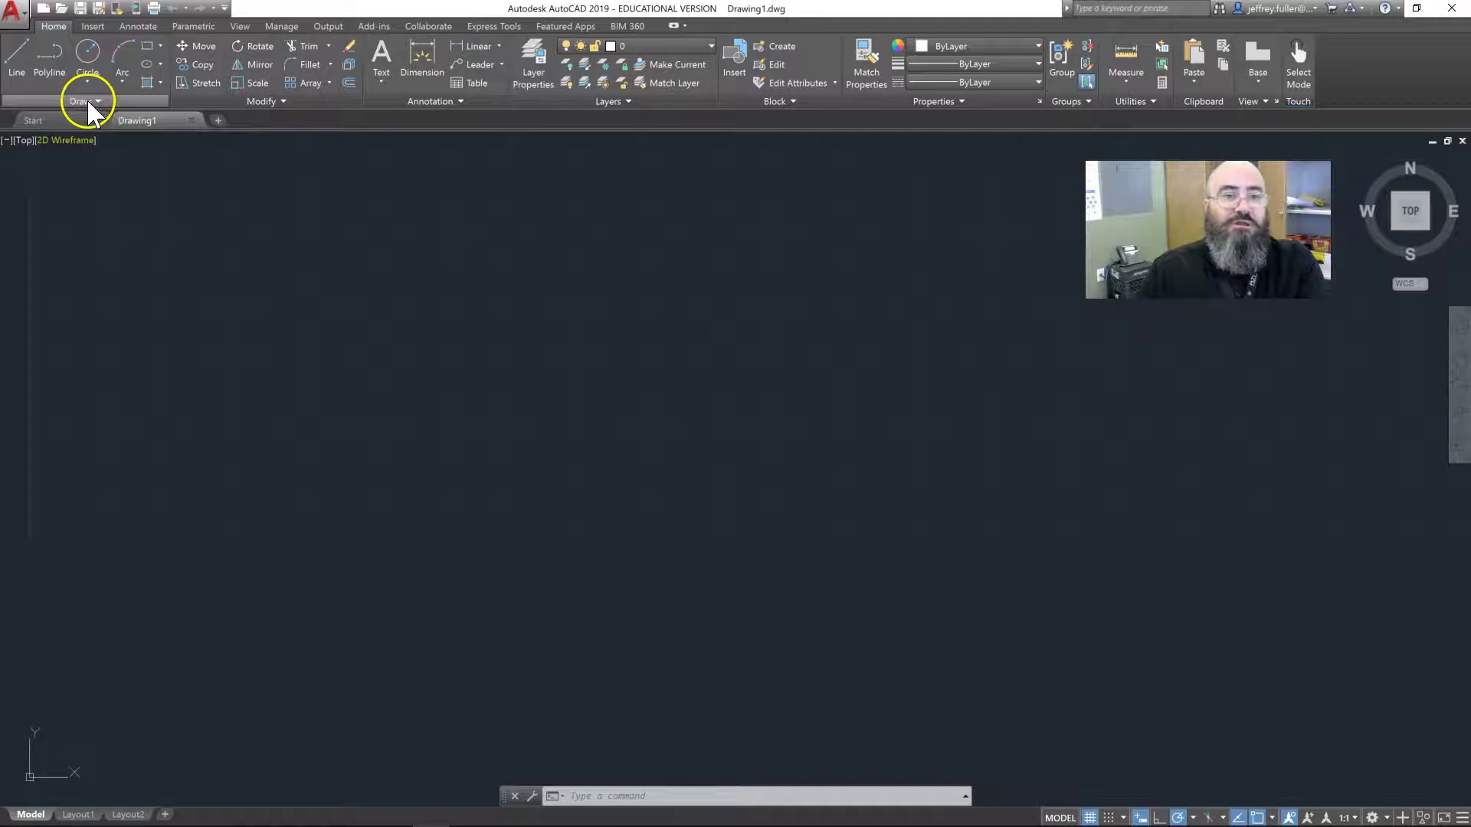
pyautogui.click(93, 100)
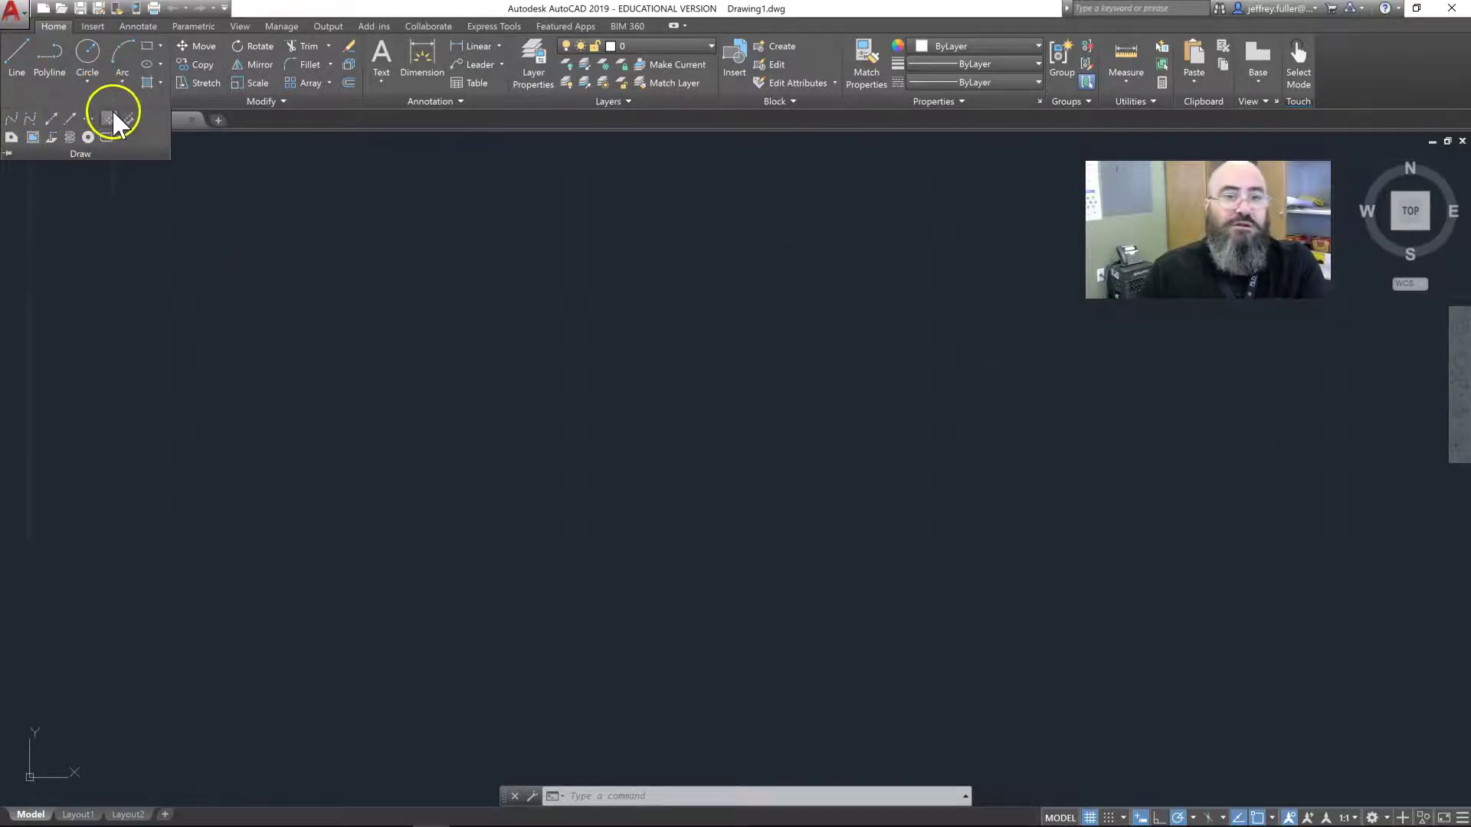
pyautogui.click(62, 88)
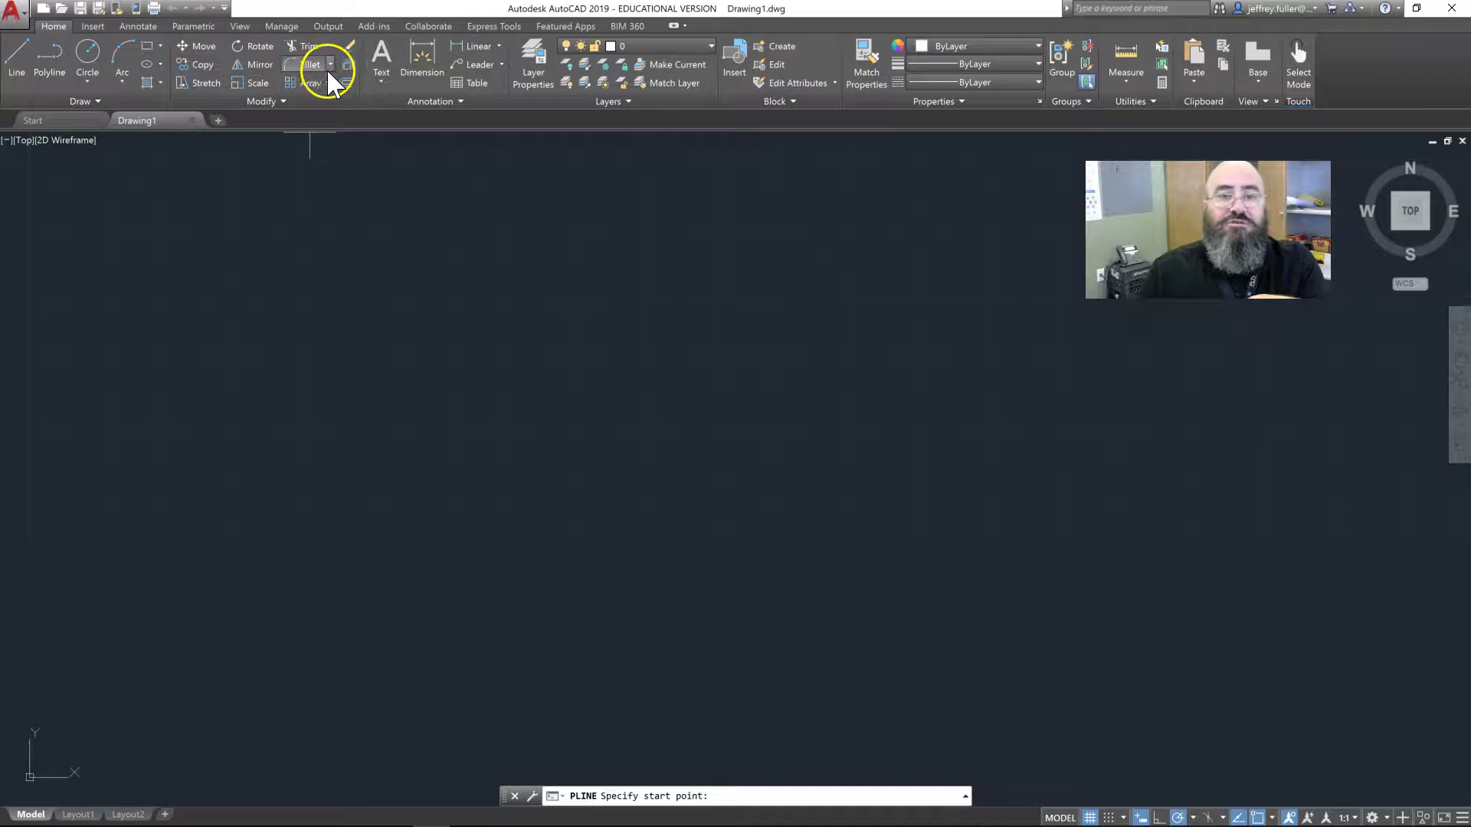
pyautogui.click(281, 99)
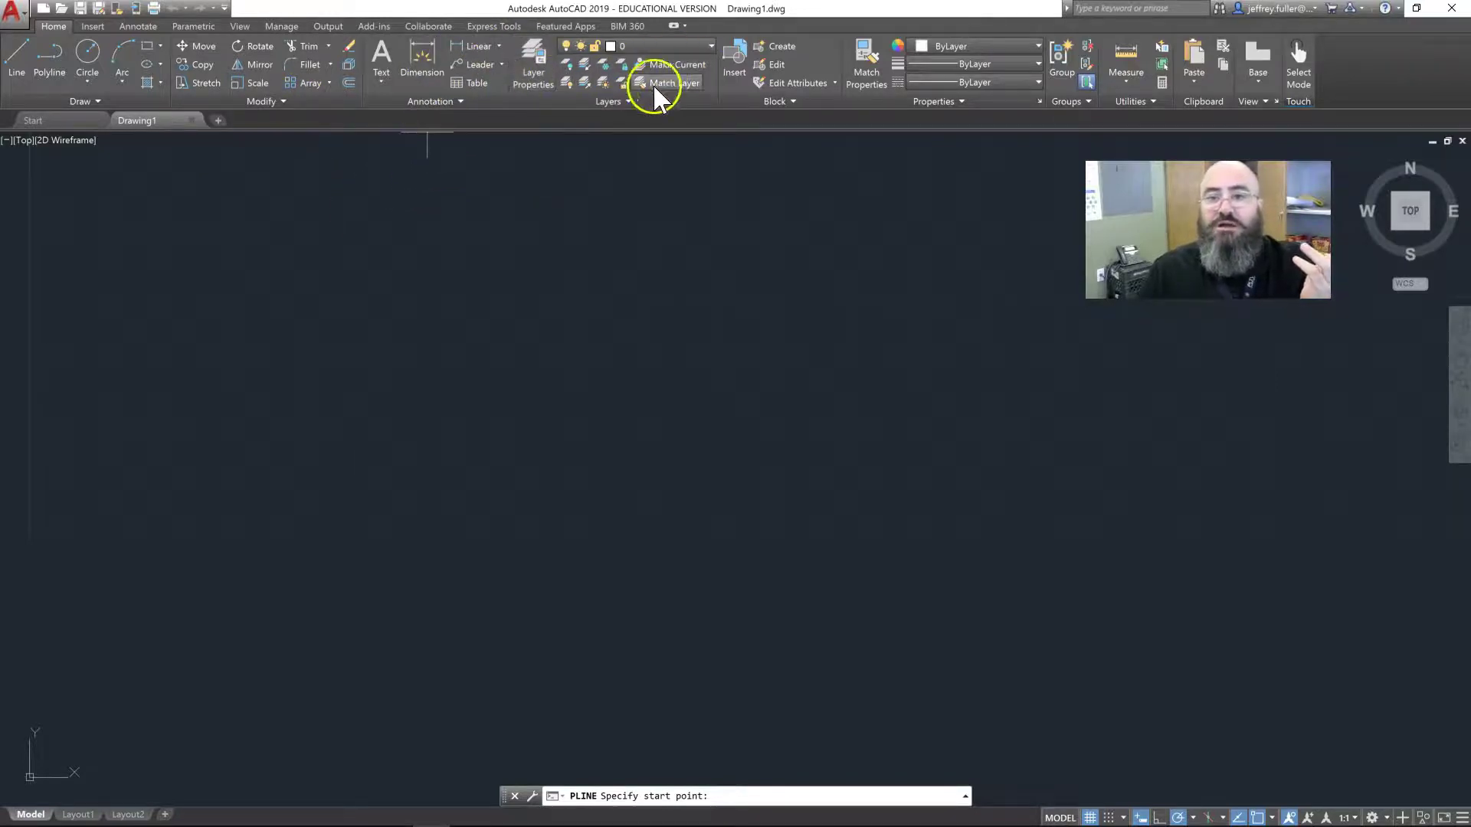
pyautogui.click(791, 95)
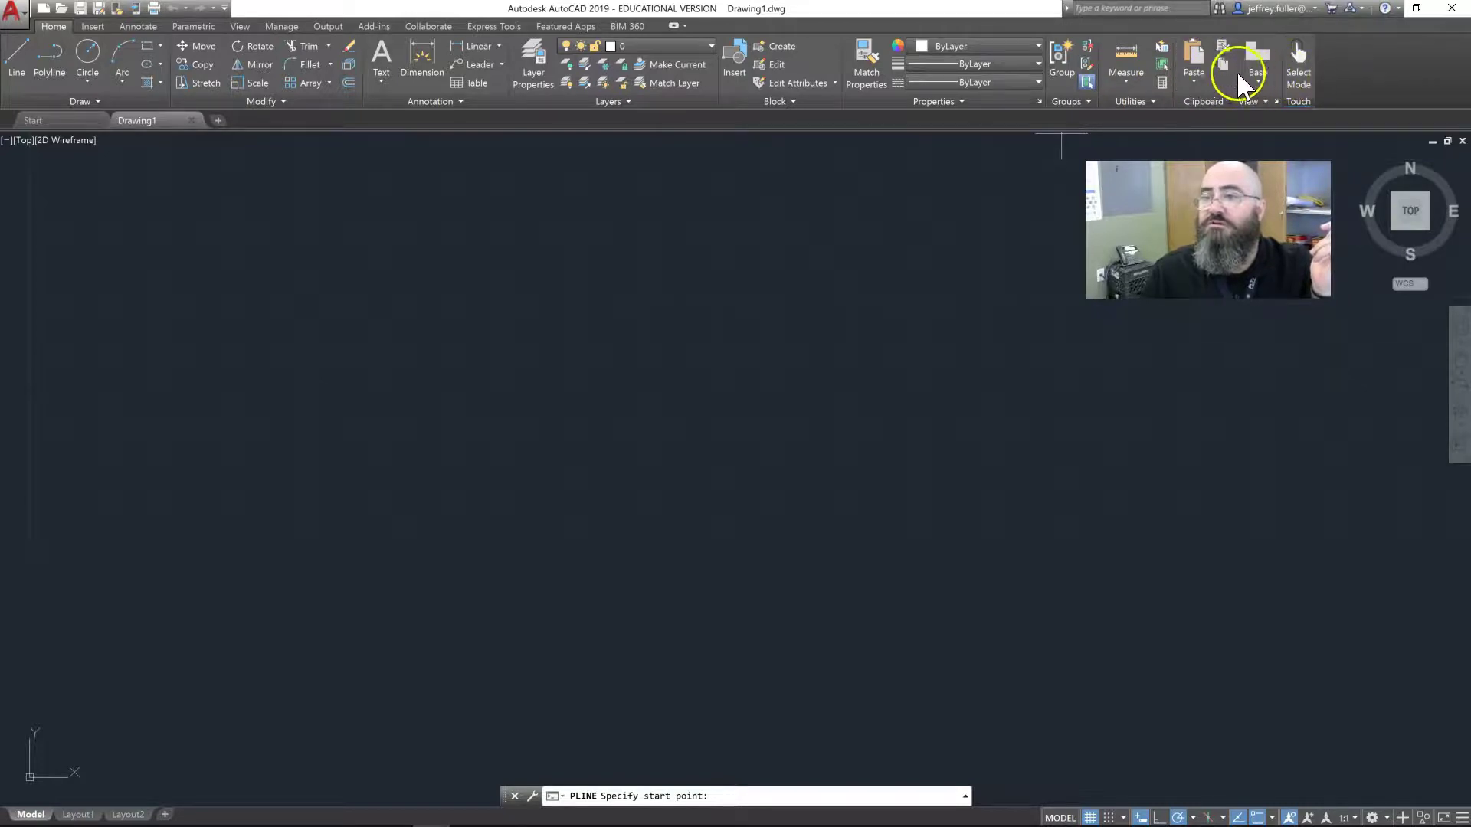
pyautogui.click(1297, 75)
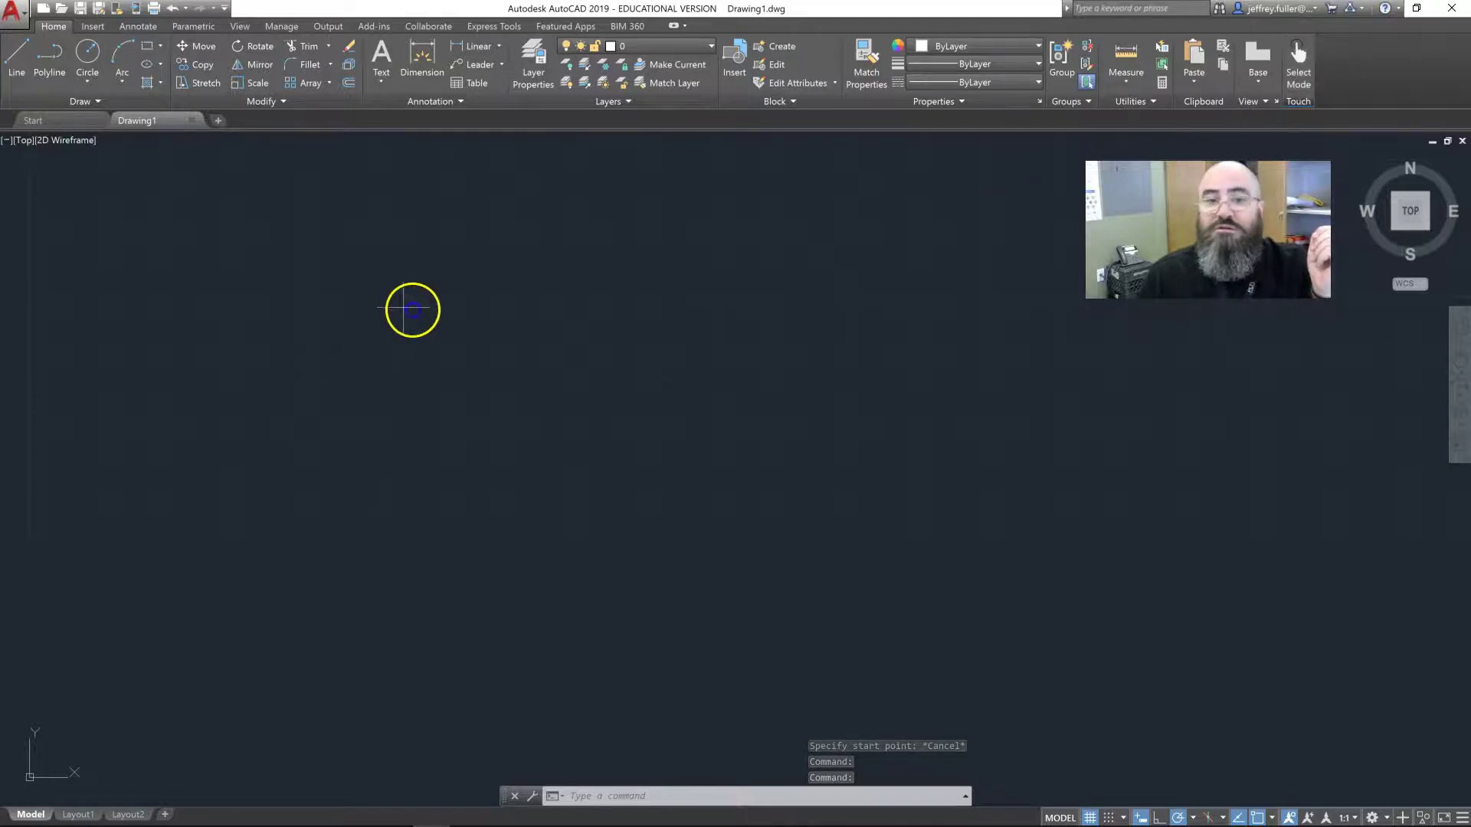
pyautogui.moveTo(403, 308); pyautogui.dragTo(887, 473)
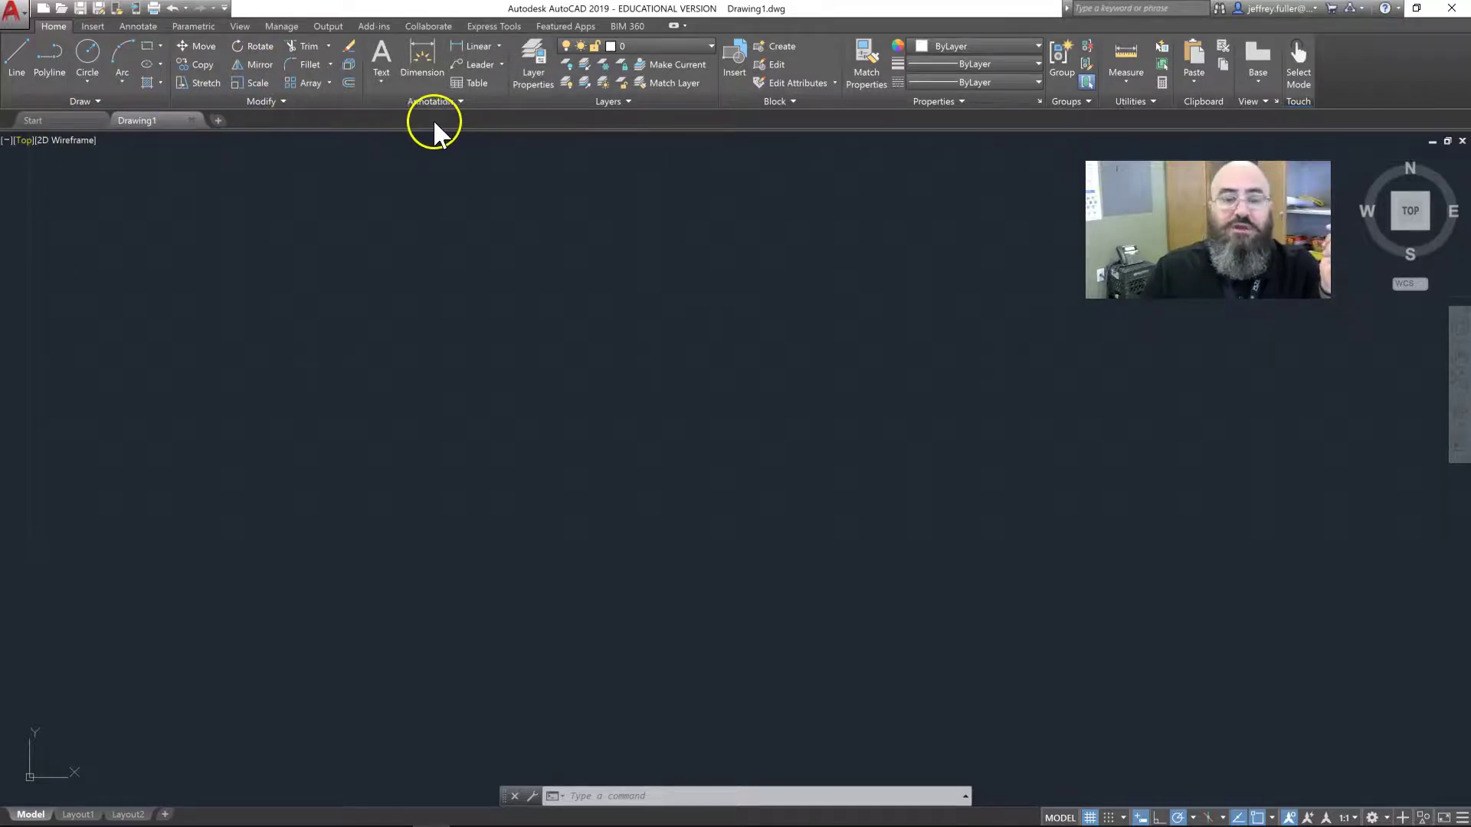
# Step: Create two additional blank drawings and close both of them, returning to Drawing1
pyautogui.click(217, 120)
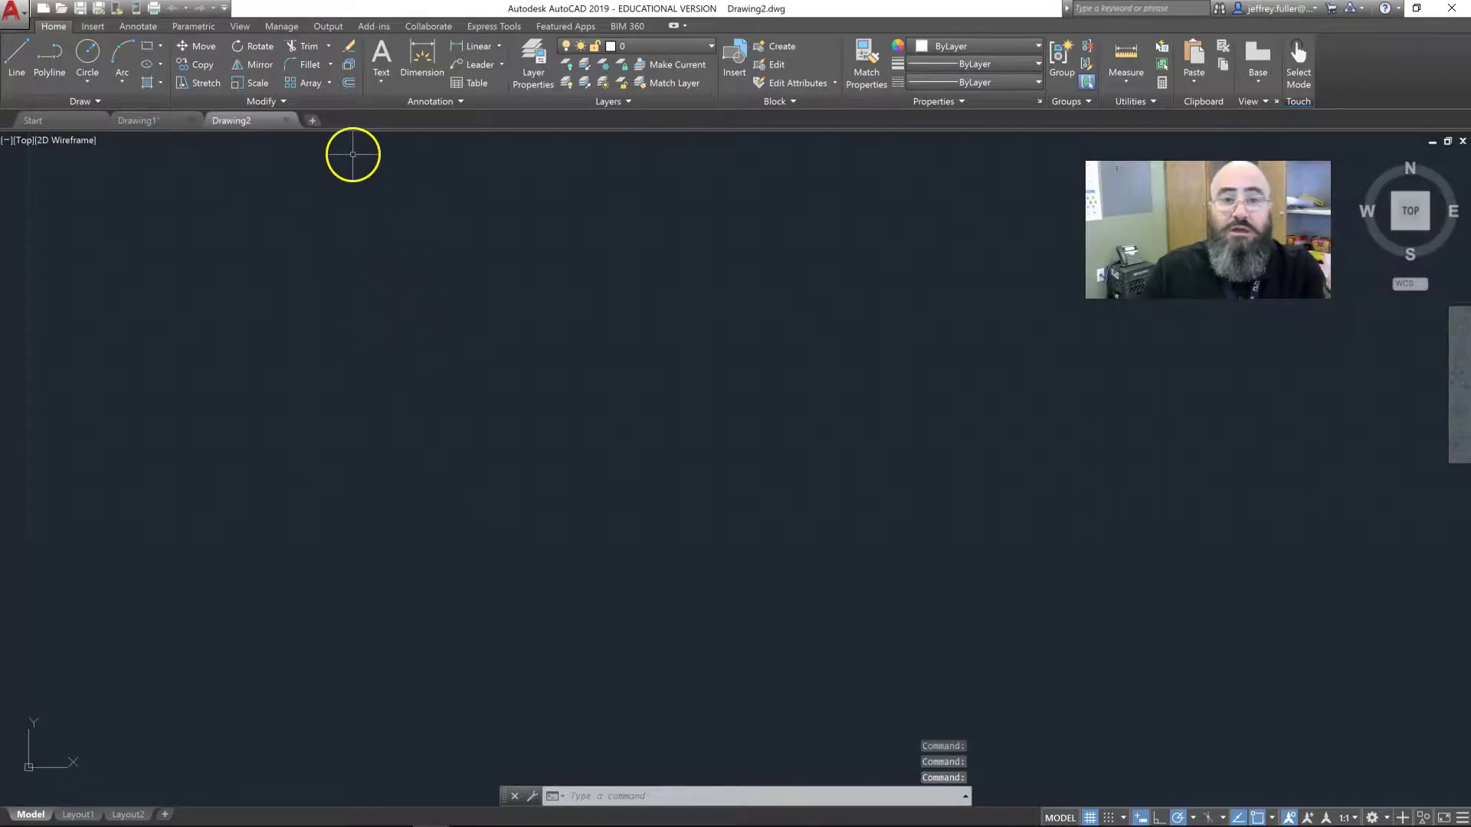
pyautogui.click(312, 120)
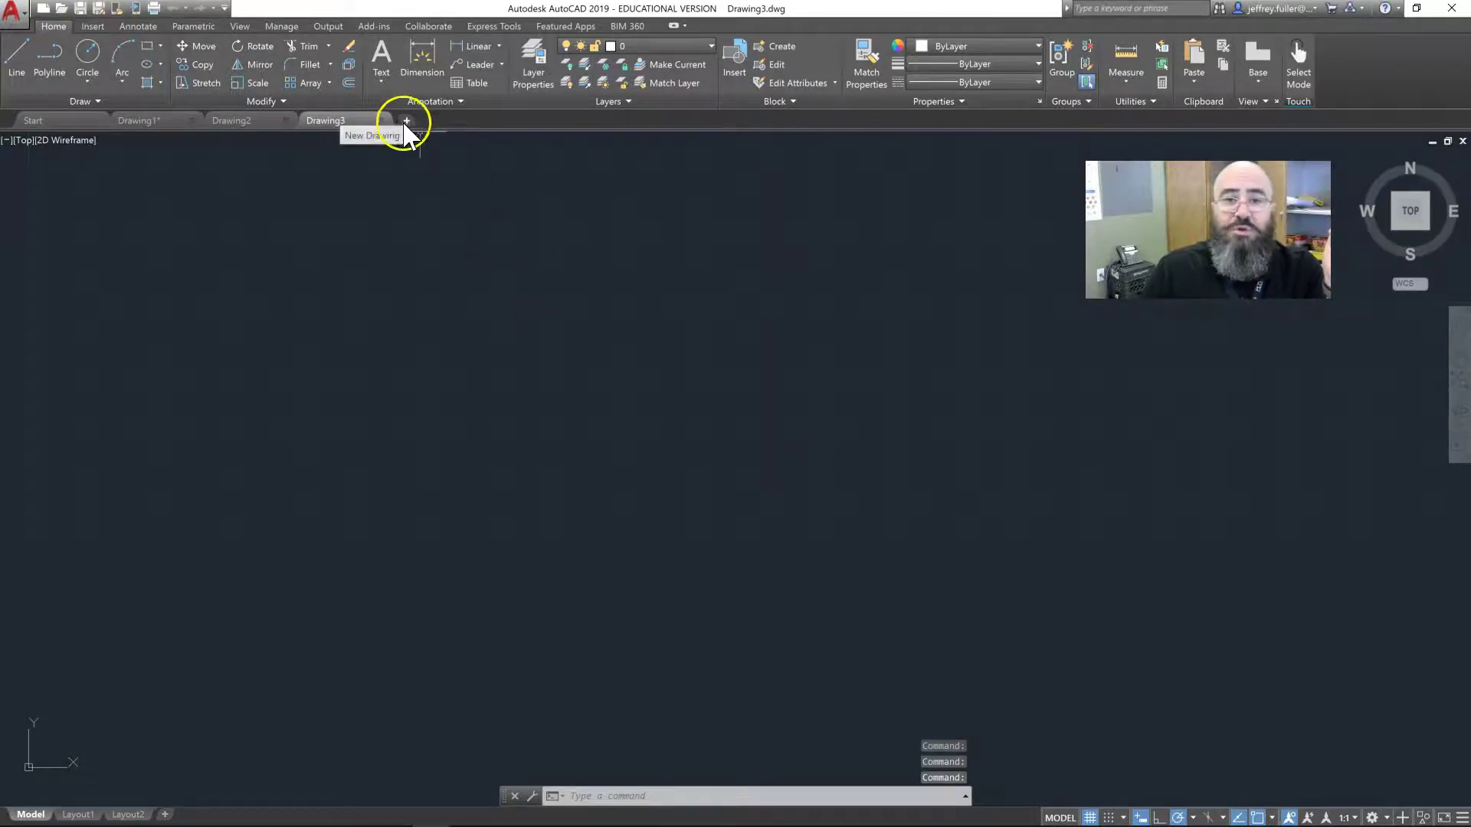
pyautogui.click(380, 120)
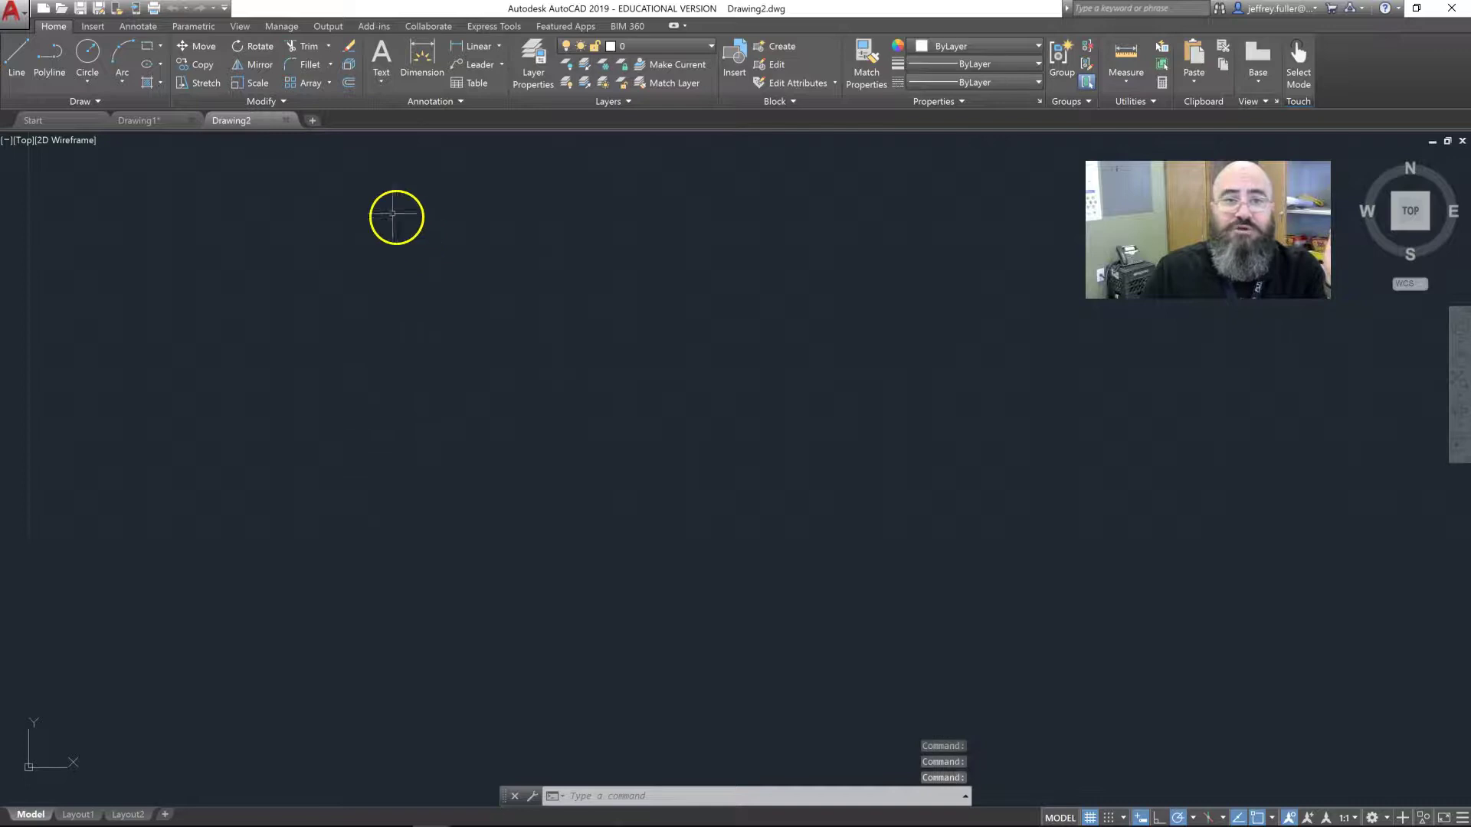
pyautogui.click(284, 119)
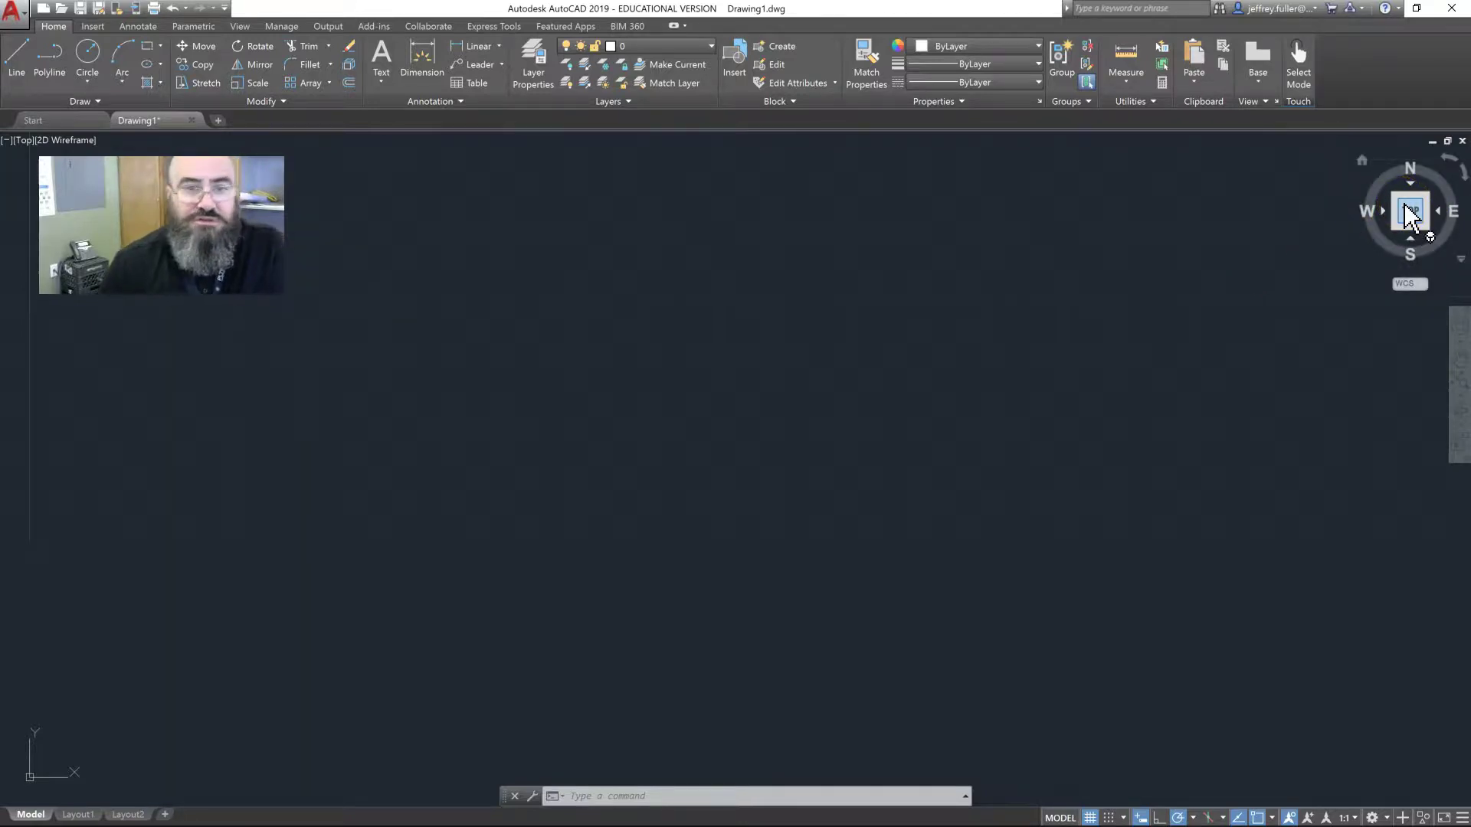
# Step: Rotate the top view in quarter turns back to north up, and show the available coordinate system choices
pyautogui.moveTo(1408, 215); pyautogui.dragTo(1408, 180)
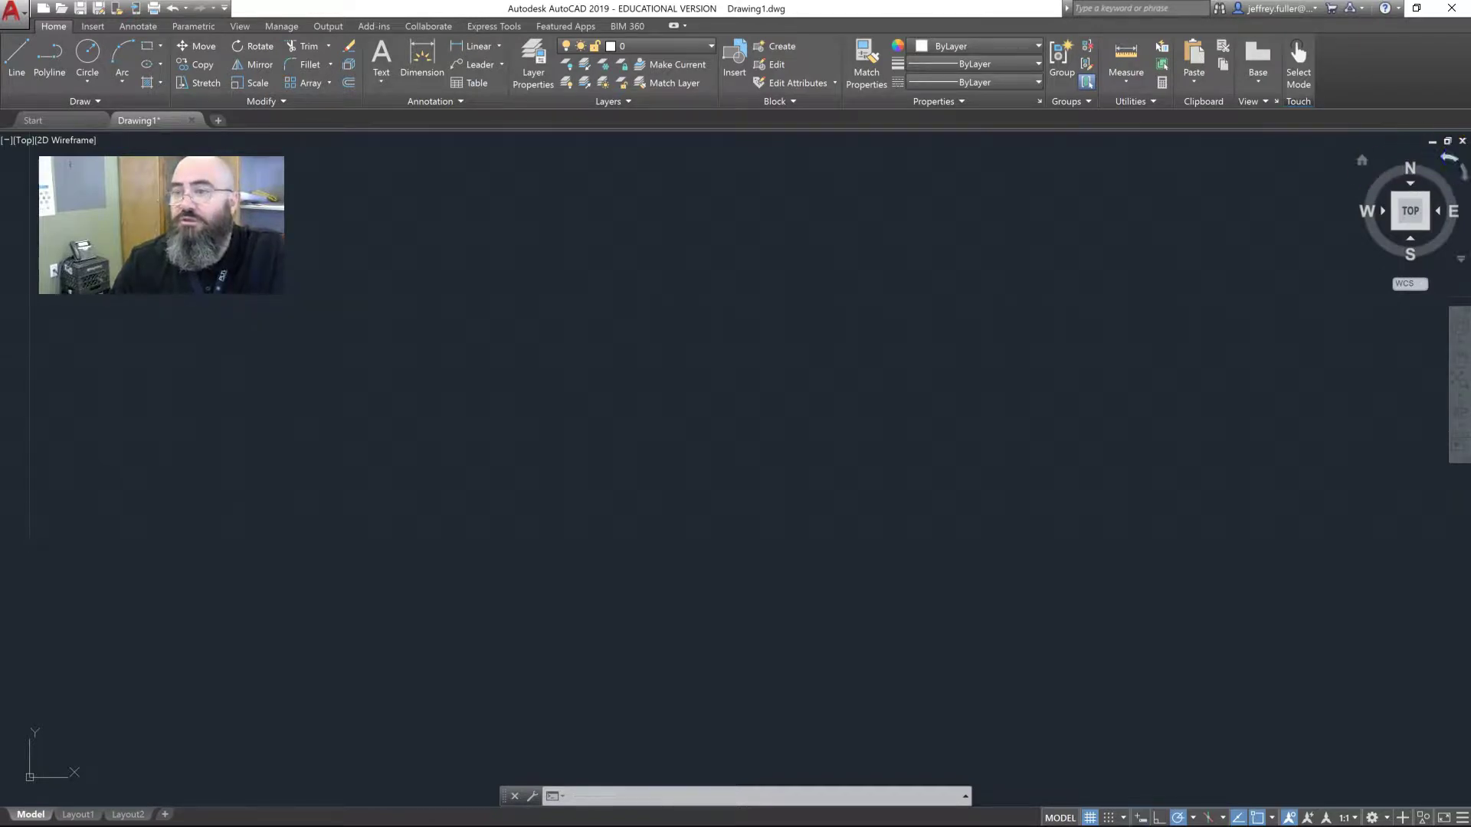
pyautogui.click(1456, 170)
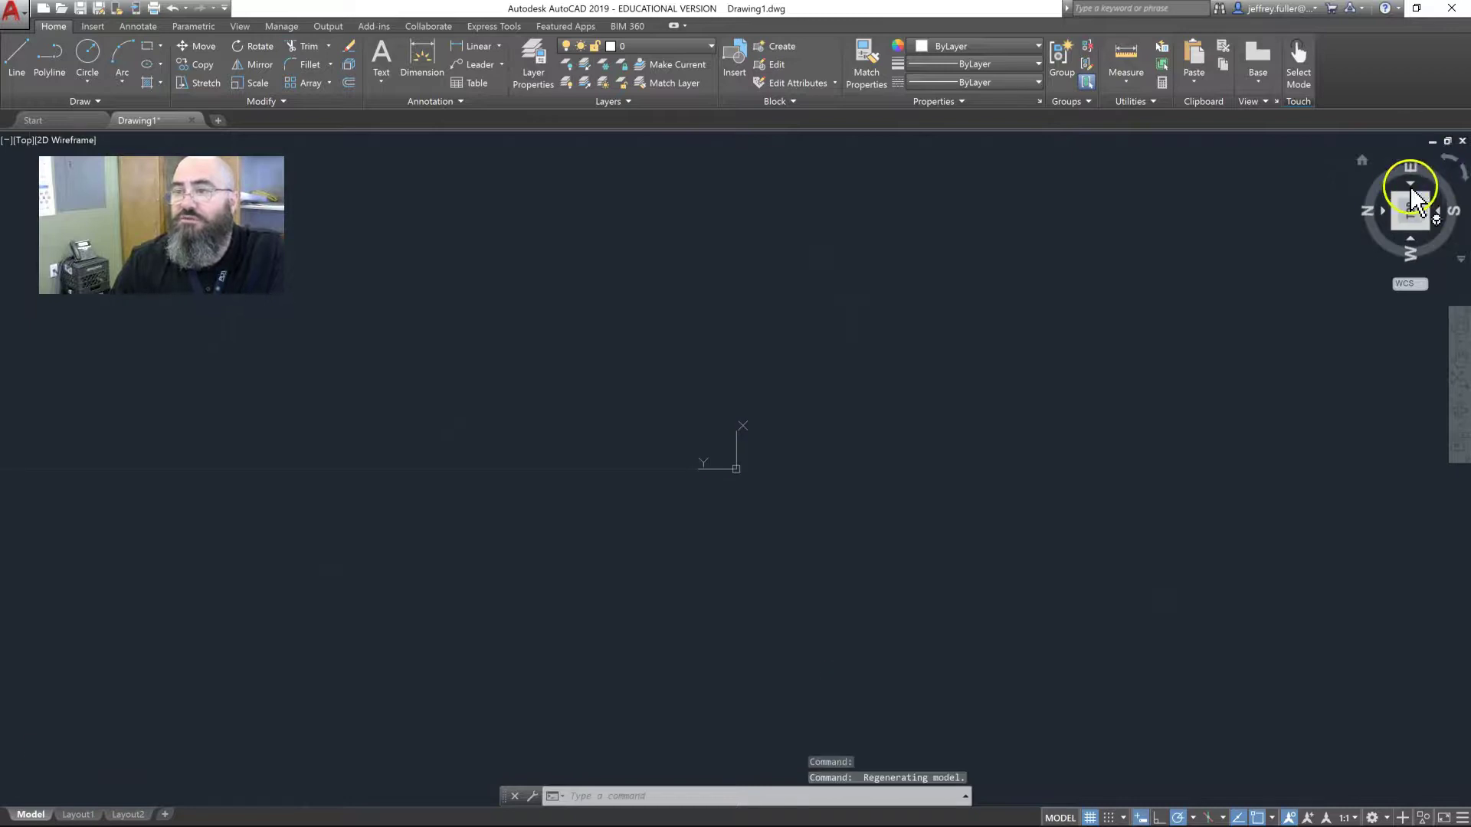
pyautogui.click(1453, 157)
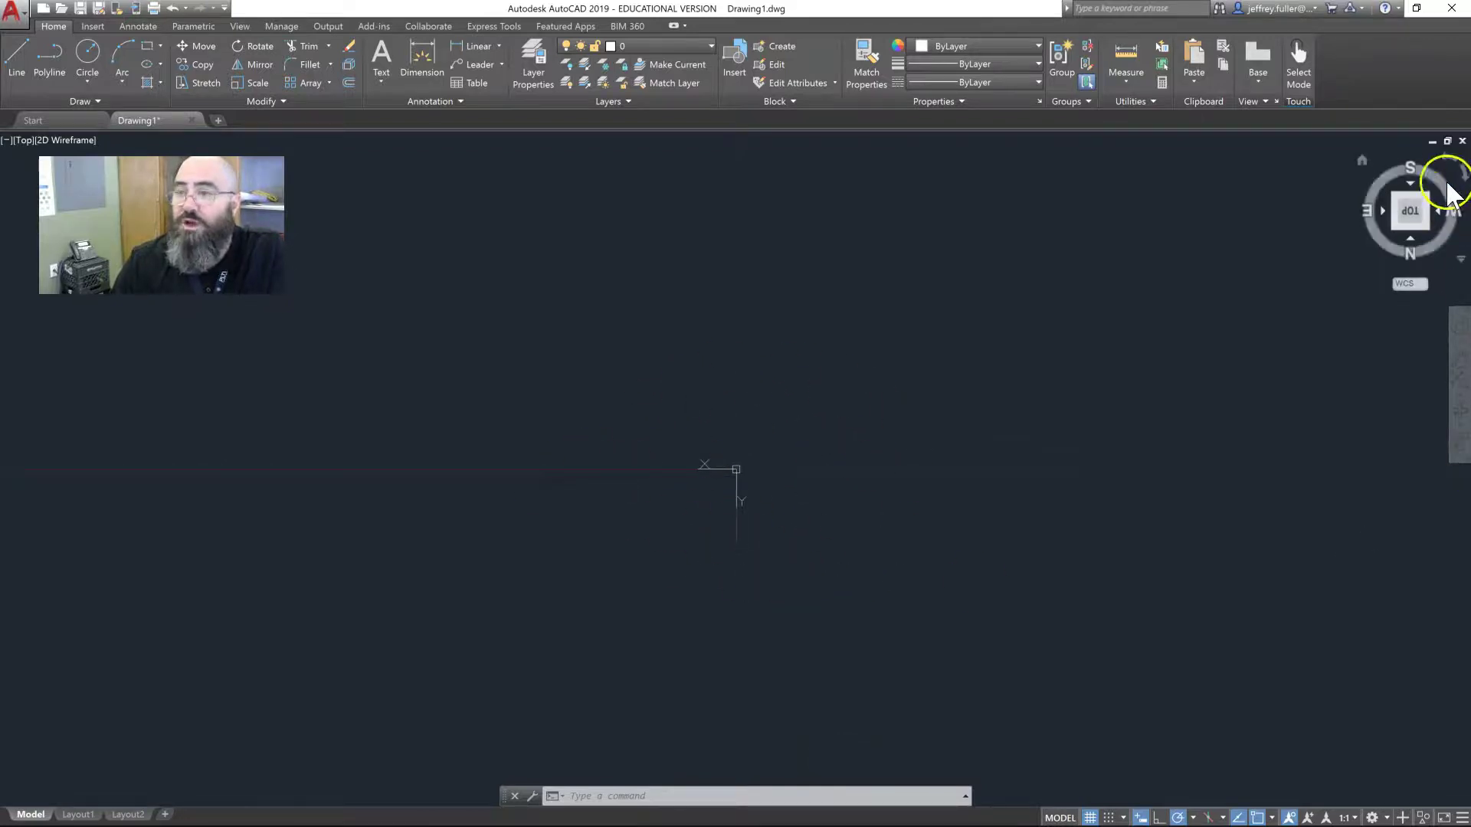
pyautogui.click(1450, 159)
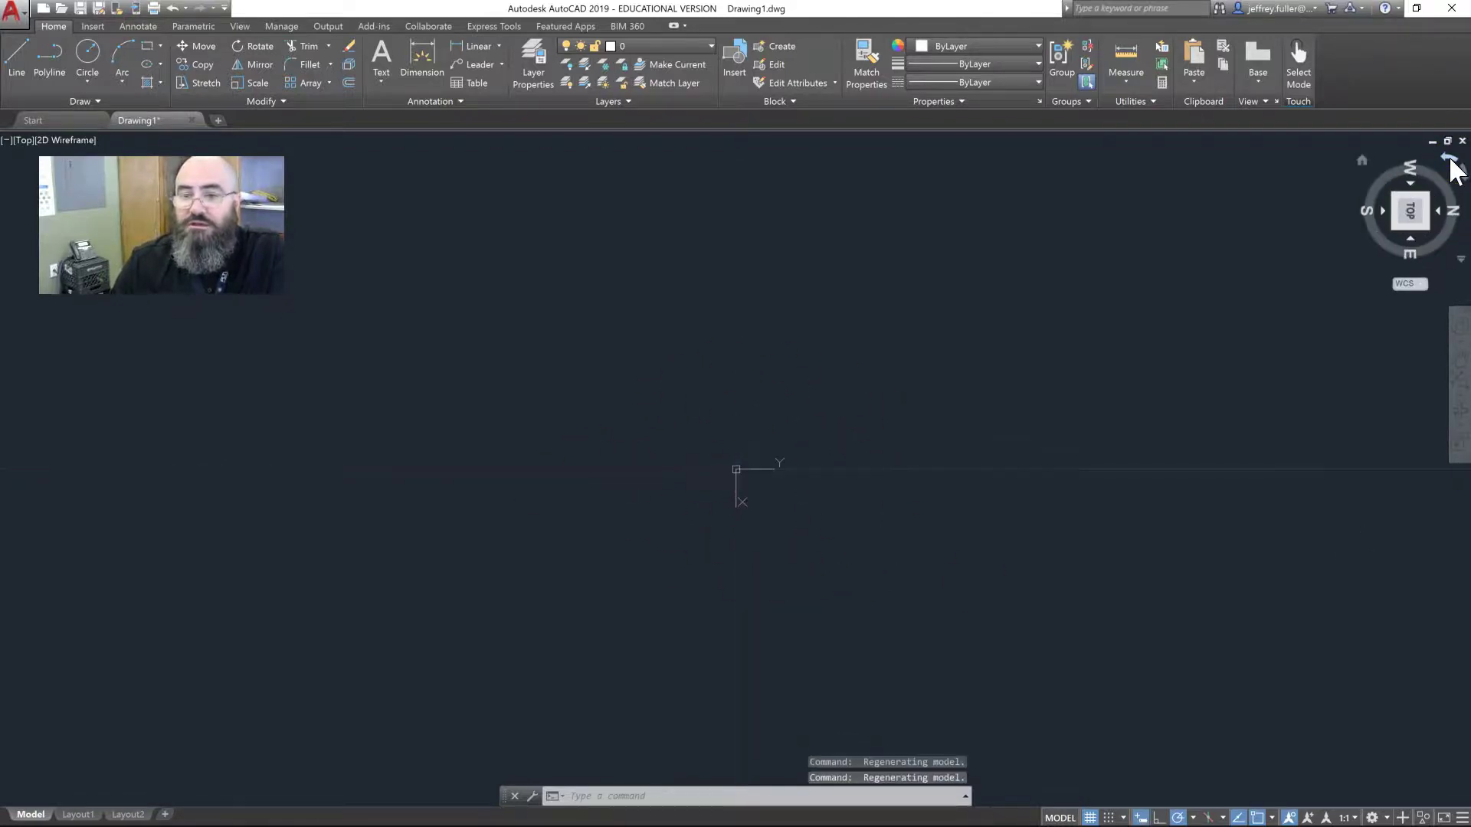
pyautogui.click(1450, 159)
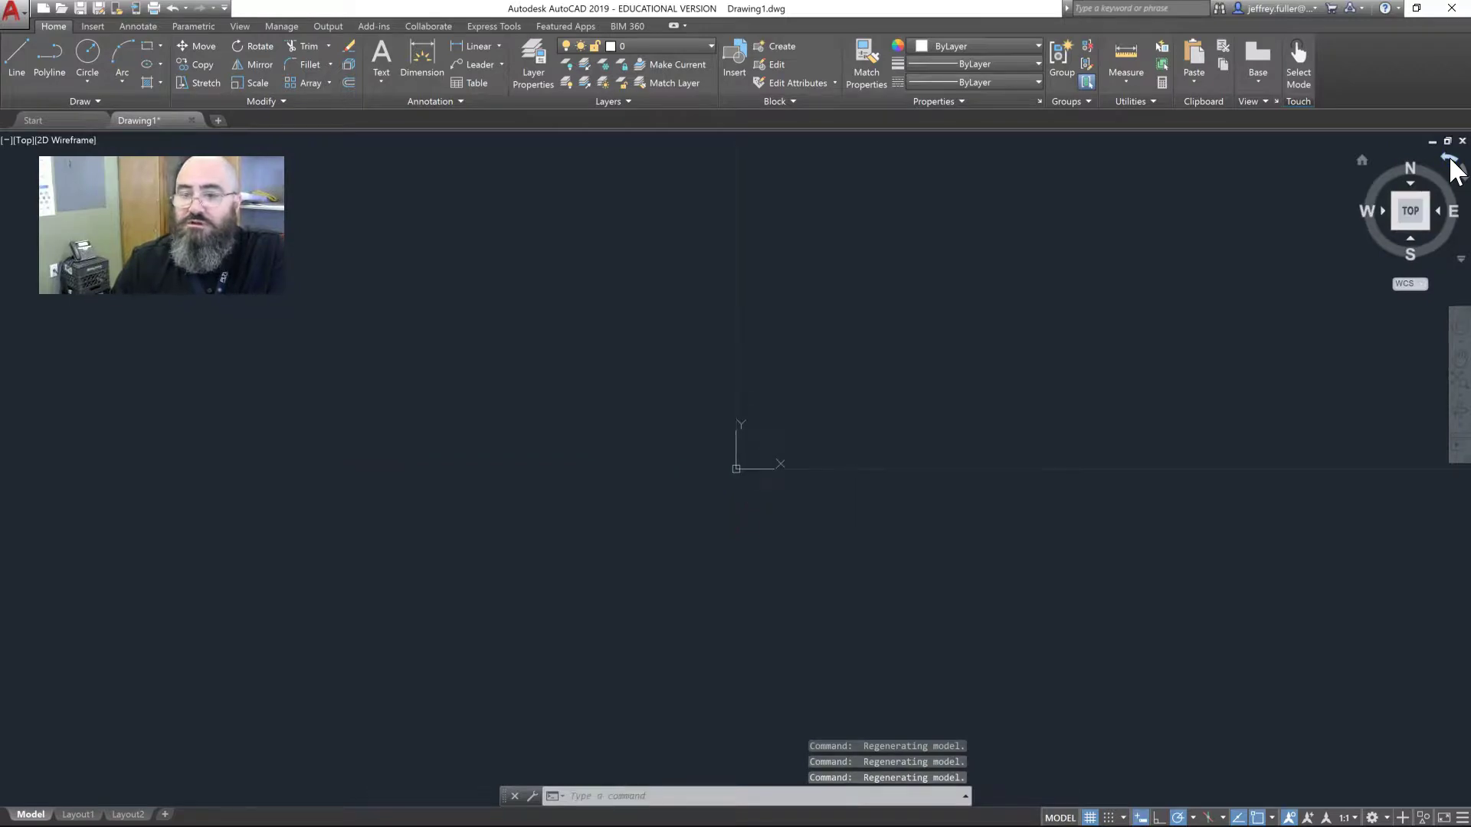
pyautogui.click(1421, 283)
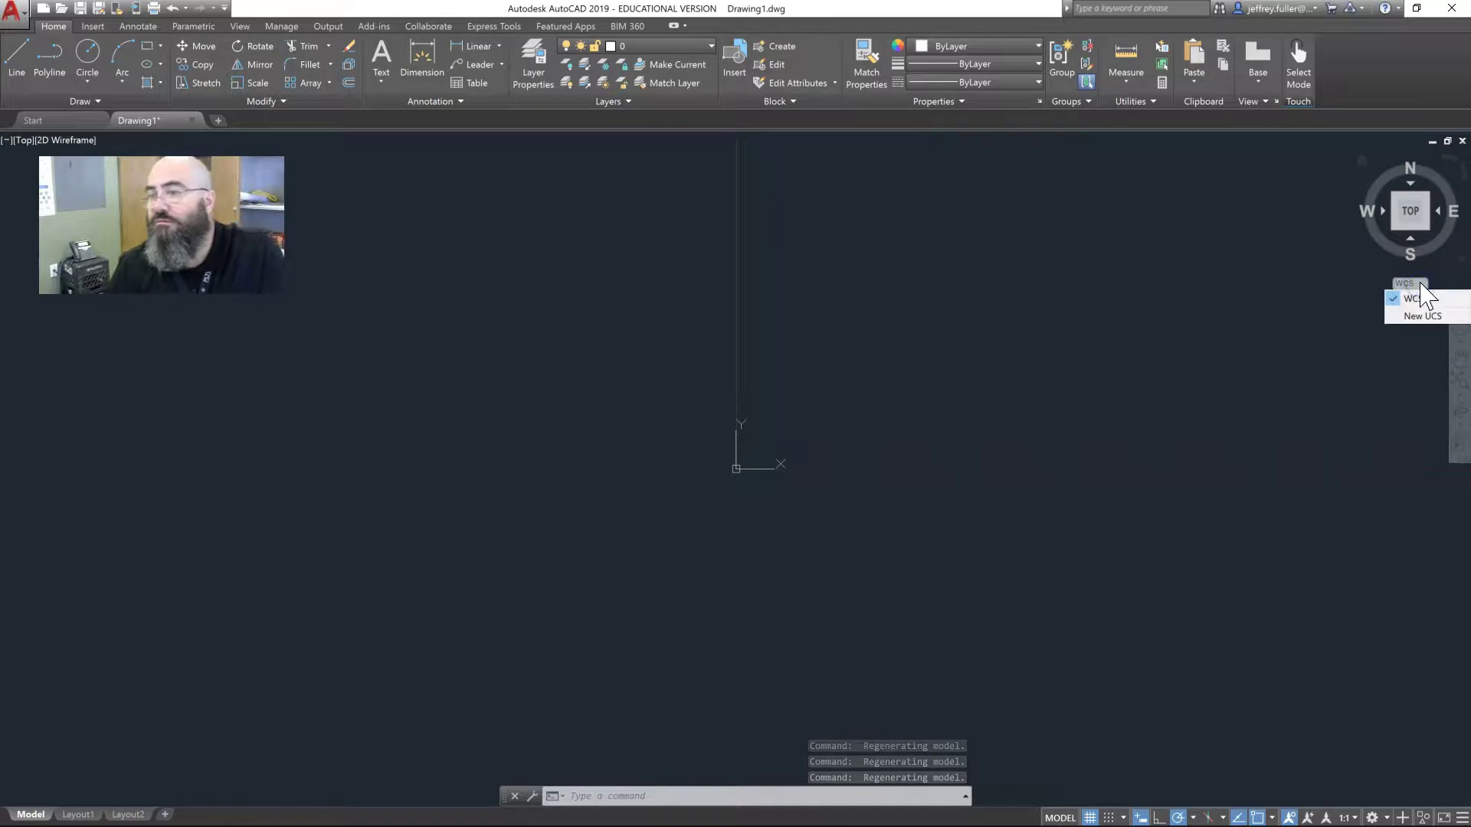
pyautogui.click(1405, 284)
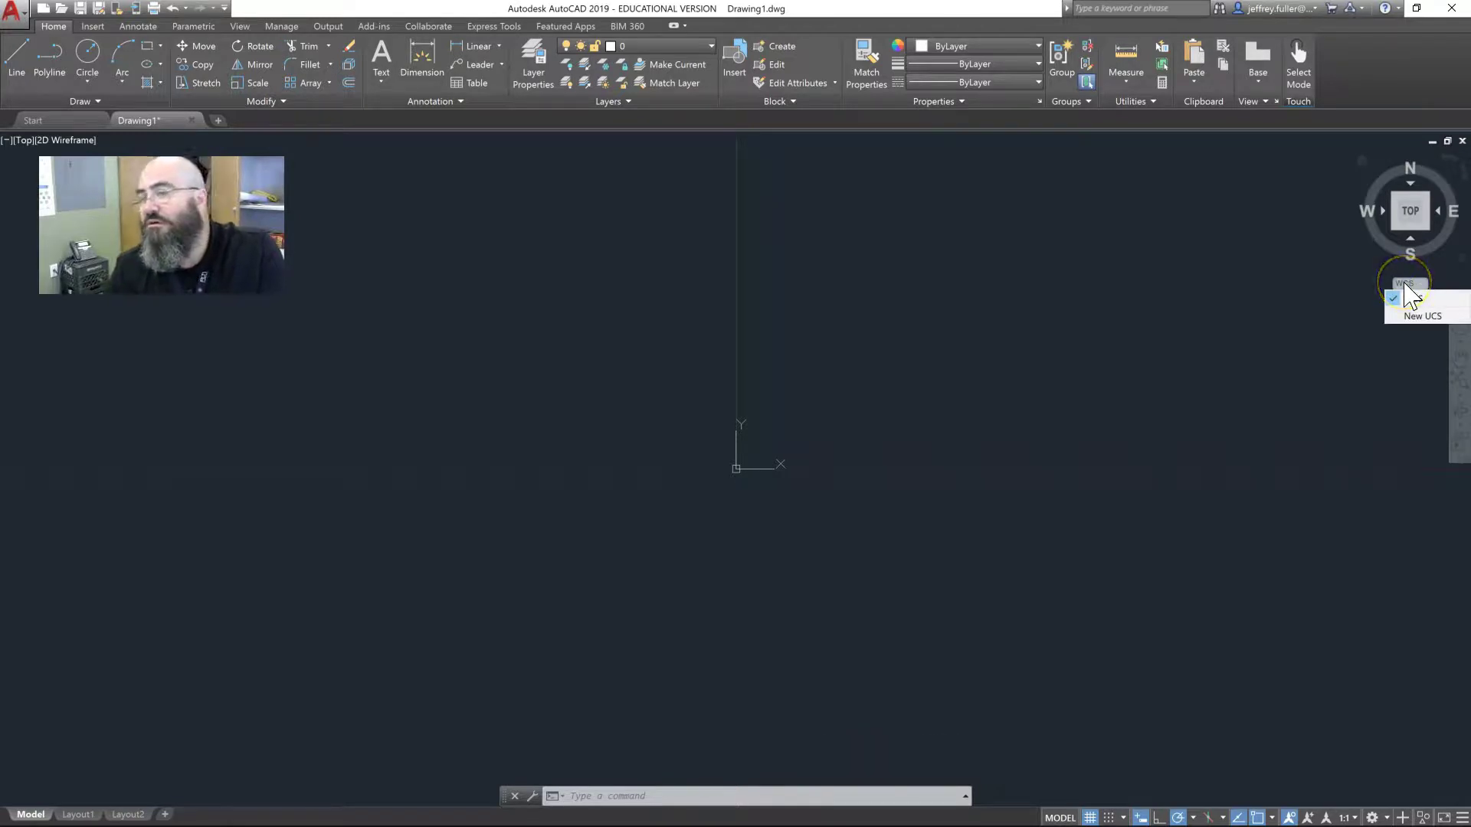
# Step: Keep the world coordinate system, and pan, orbit and zoom the empty drawing with the full navigation wheel
pyautogui.click(1421, 300)
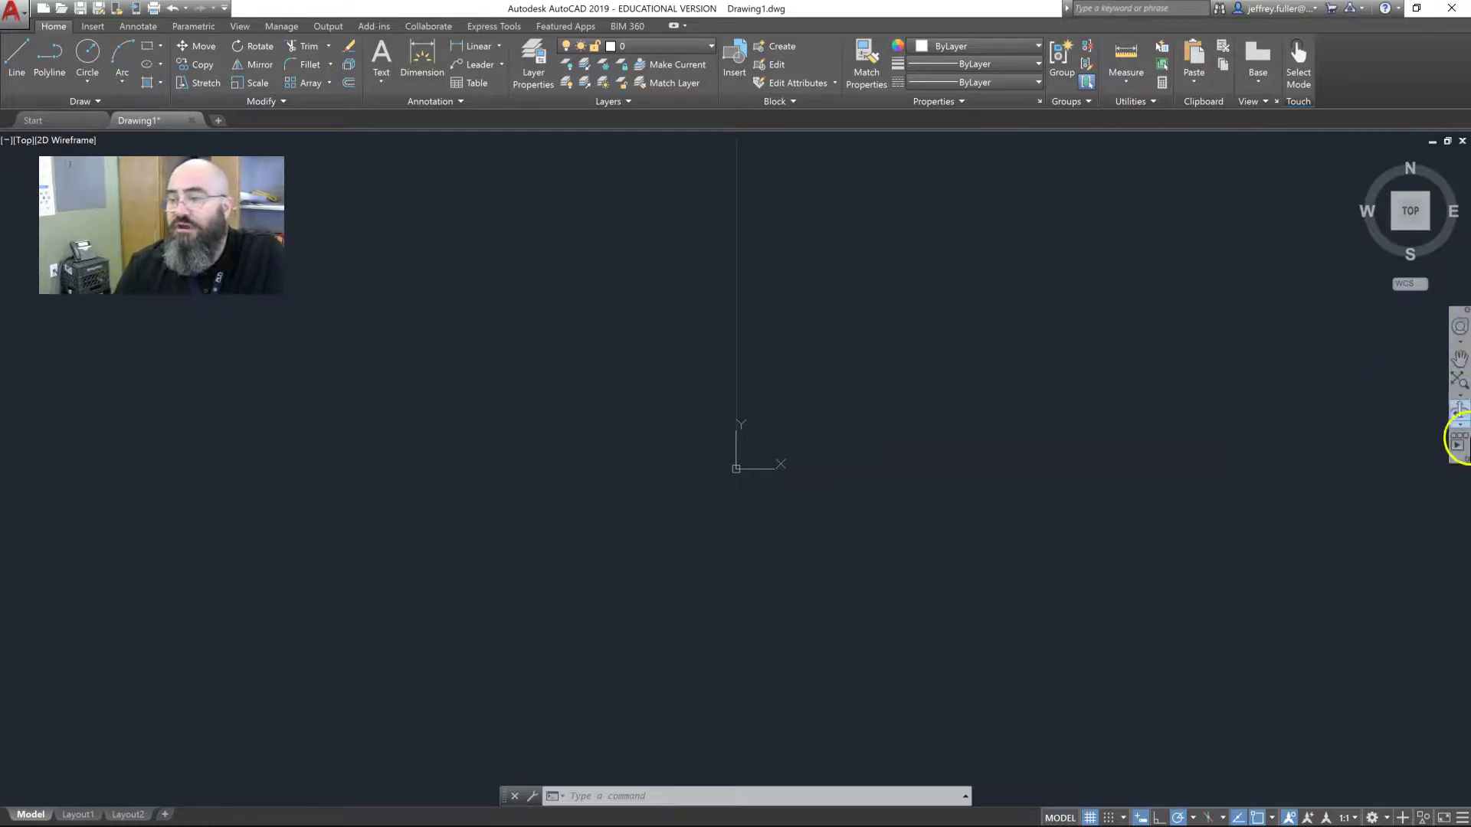
pyautogui.click(1460, 329)
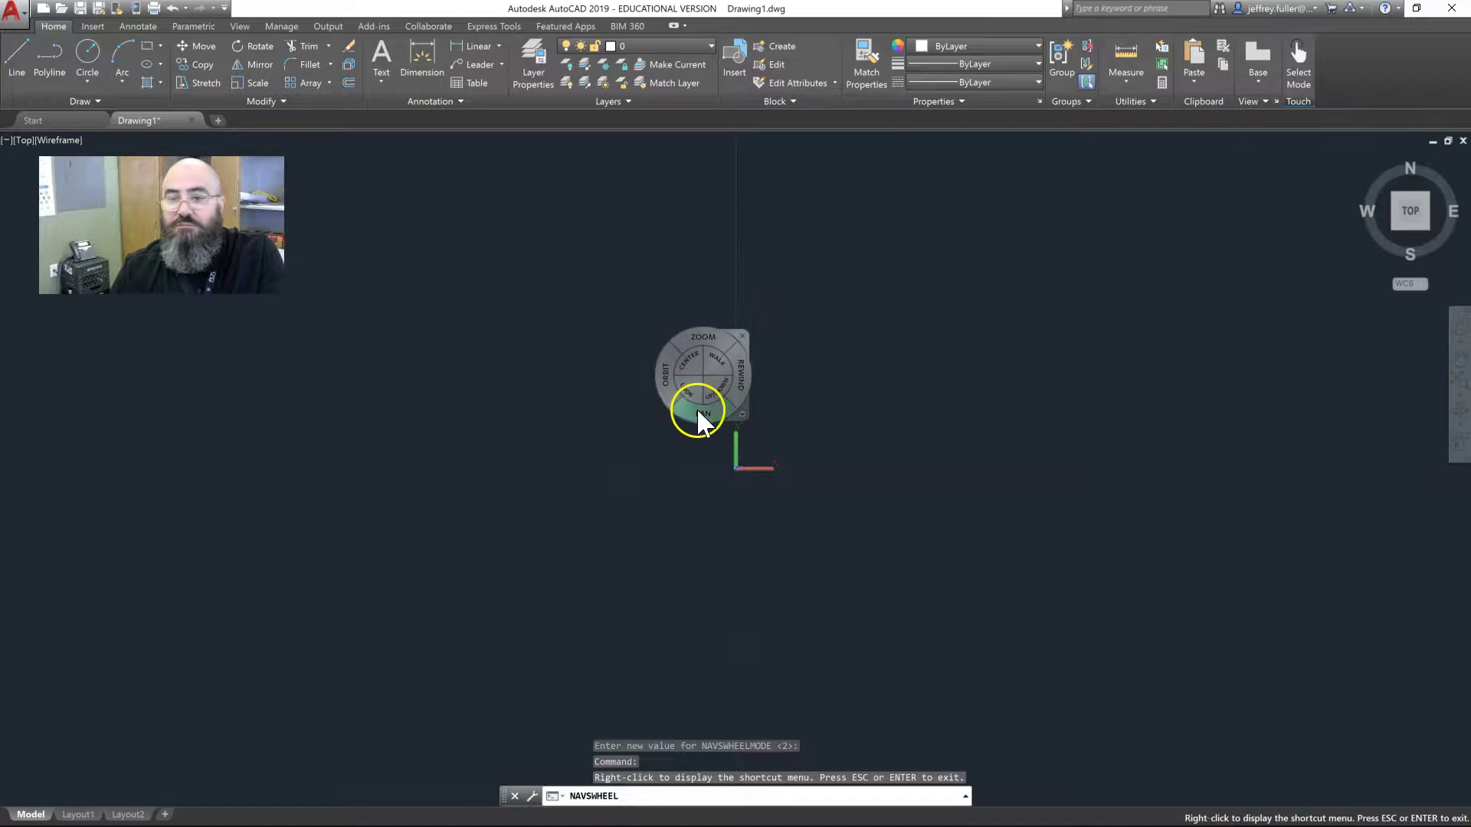
pyautogui.moveTo(695, 416); pyautogui.dragTo(657, 487)
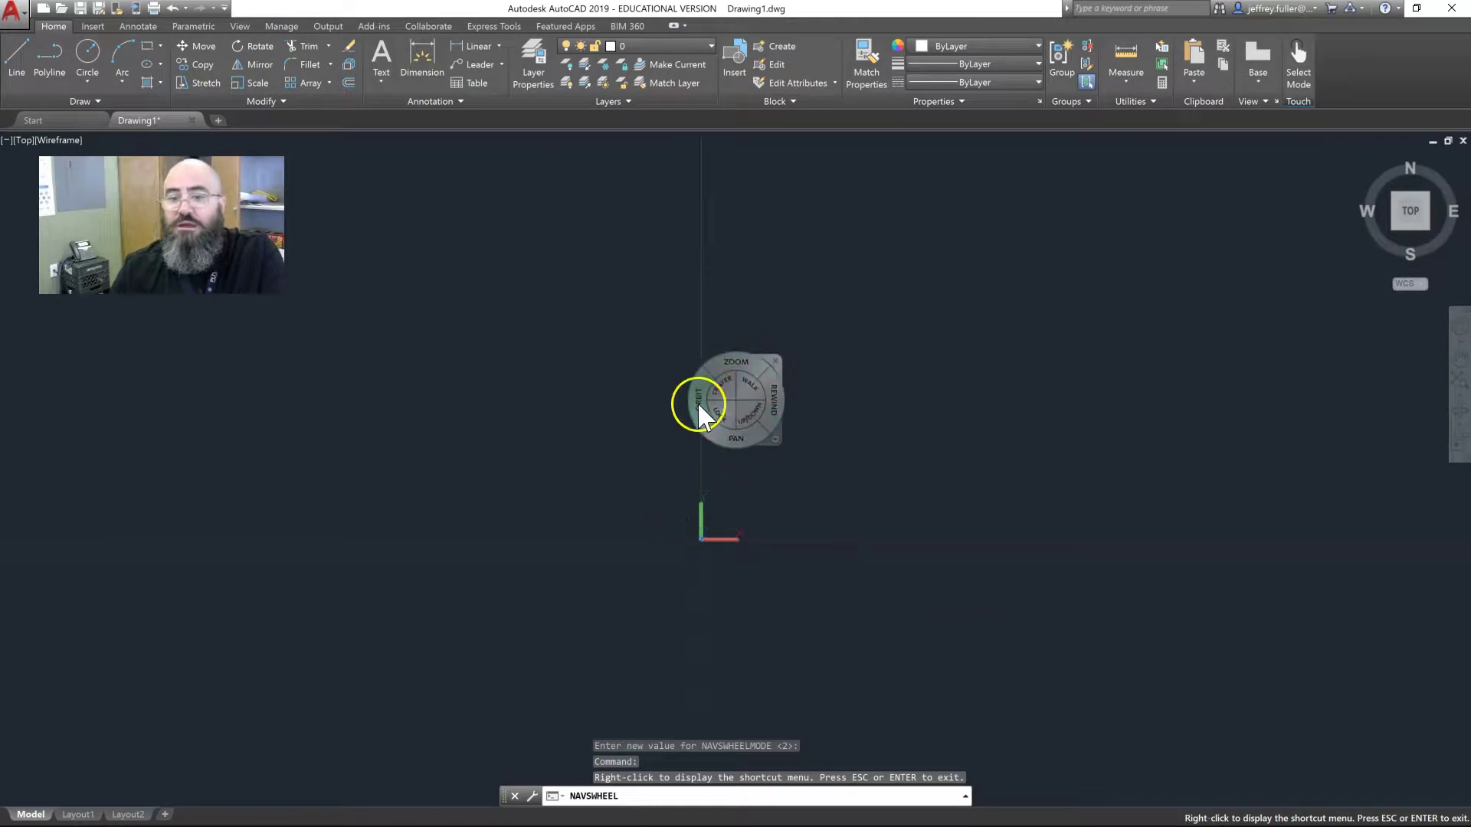
pyautogui.moveTo(694, 402); pyautogui.dragTo(736, 430)
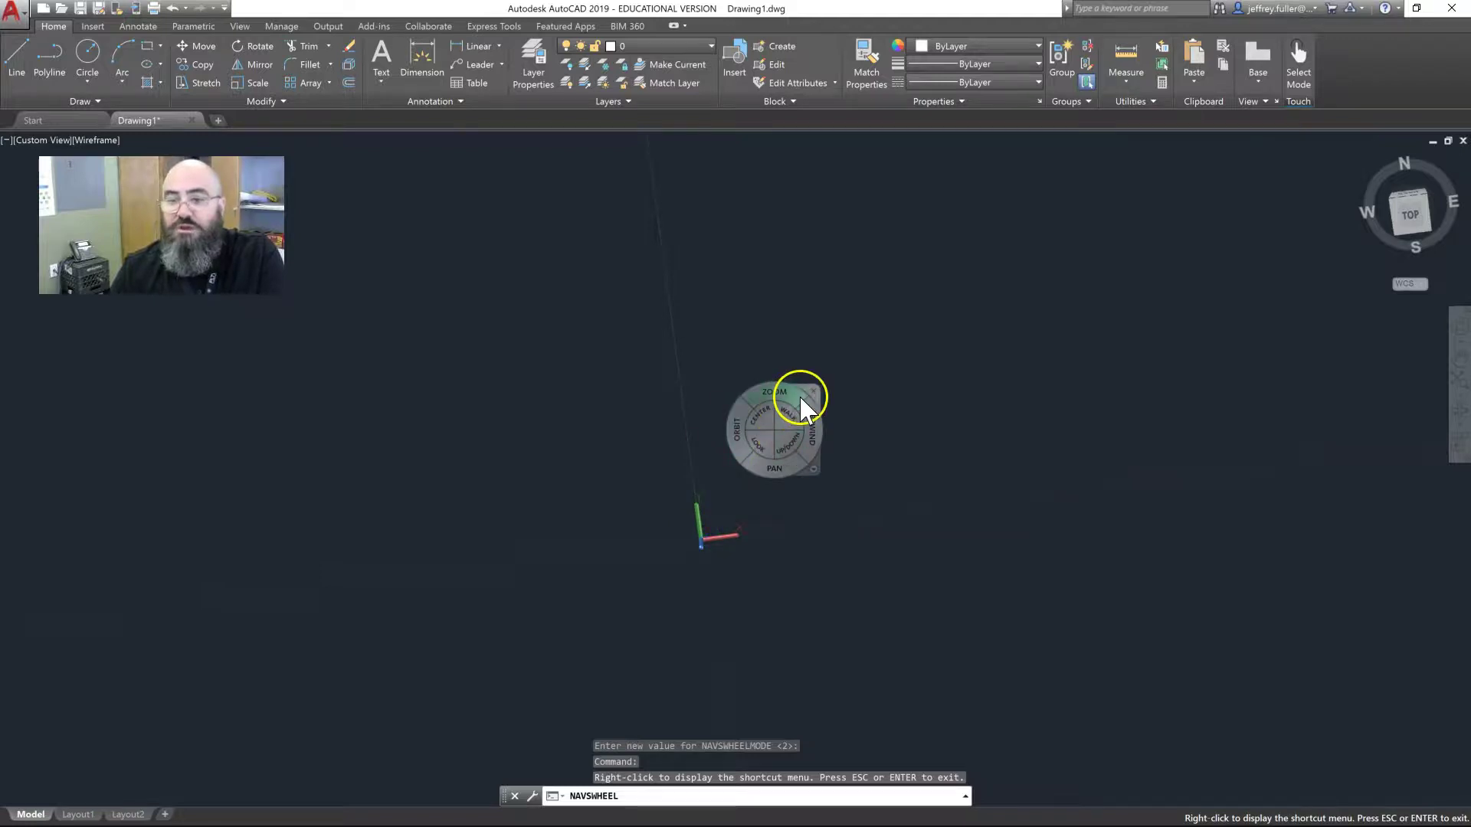
pyautogui.moveTo(775, 390); pyautogui.dragTo(782, 460)
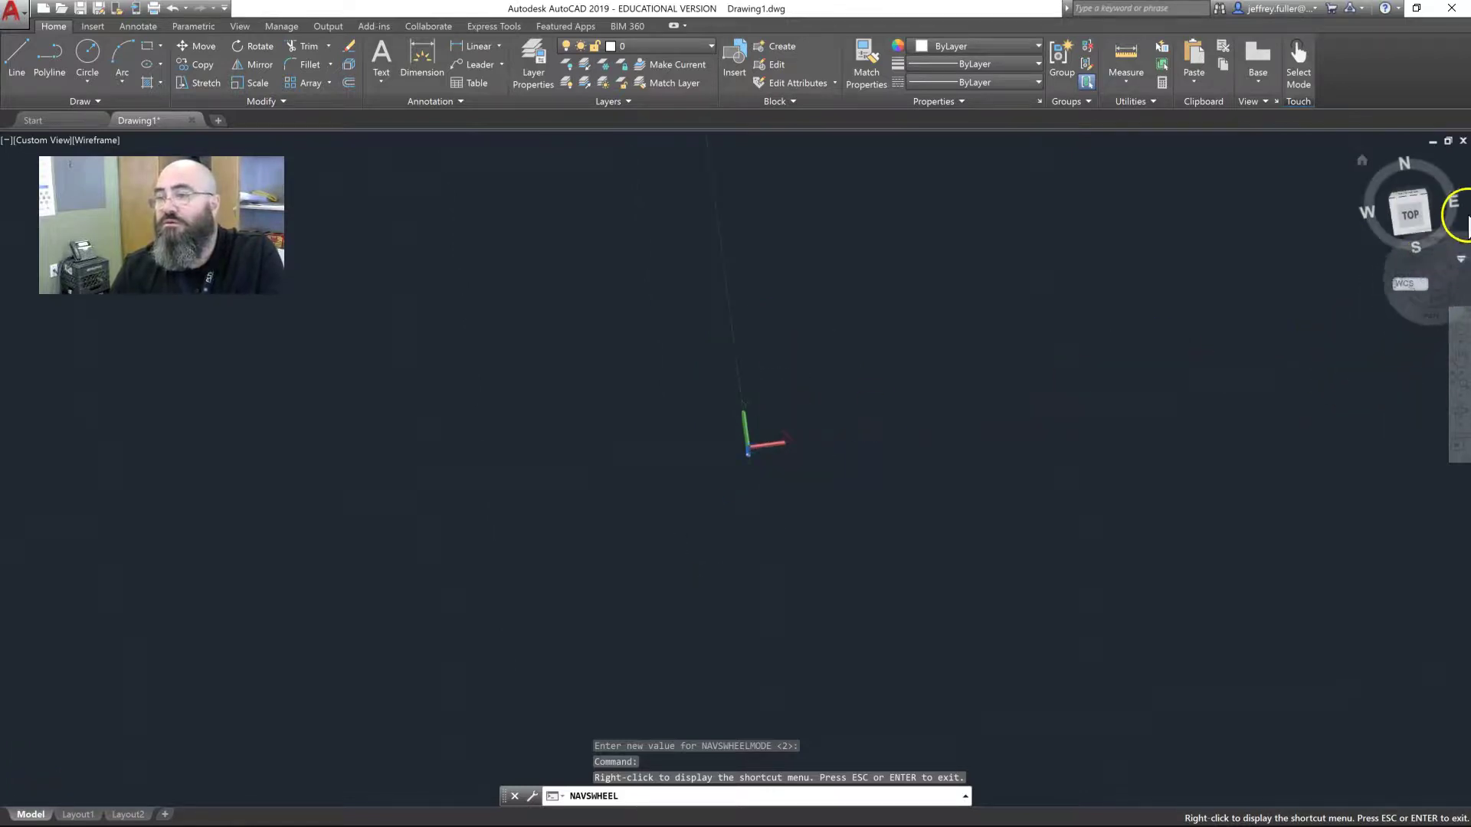
# Step: Restore the home view, turn it to the top view with north up, and close the navigation wheel
pyautogui.click(1363, 157)
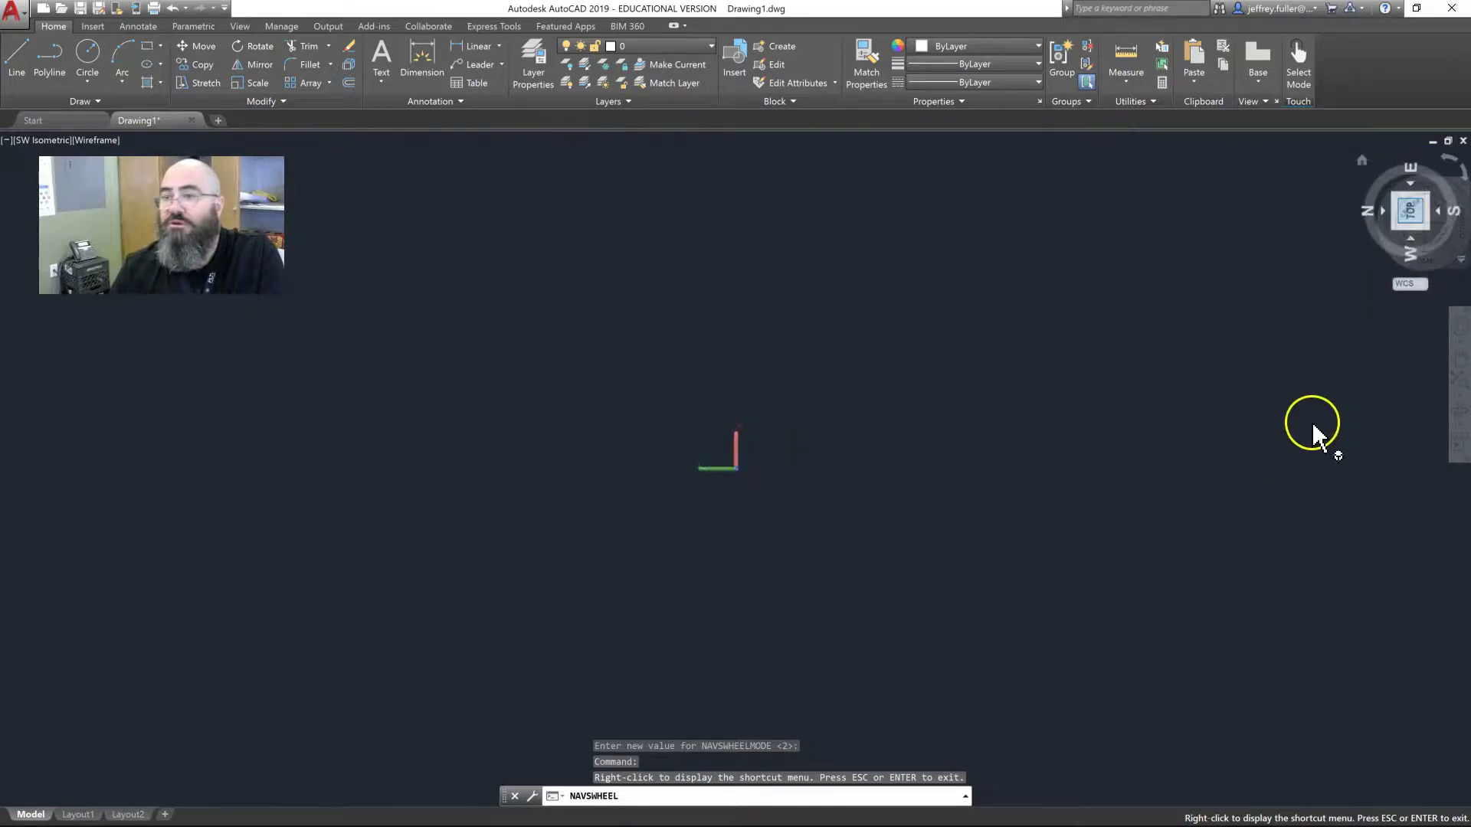
pyautogui.click(1464, 175)
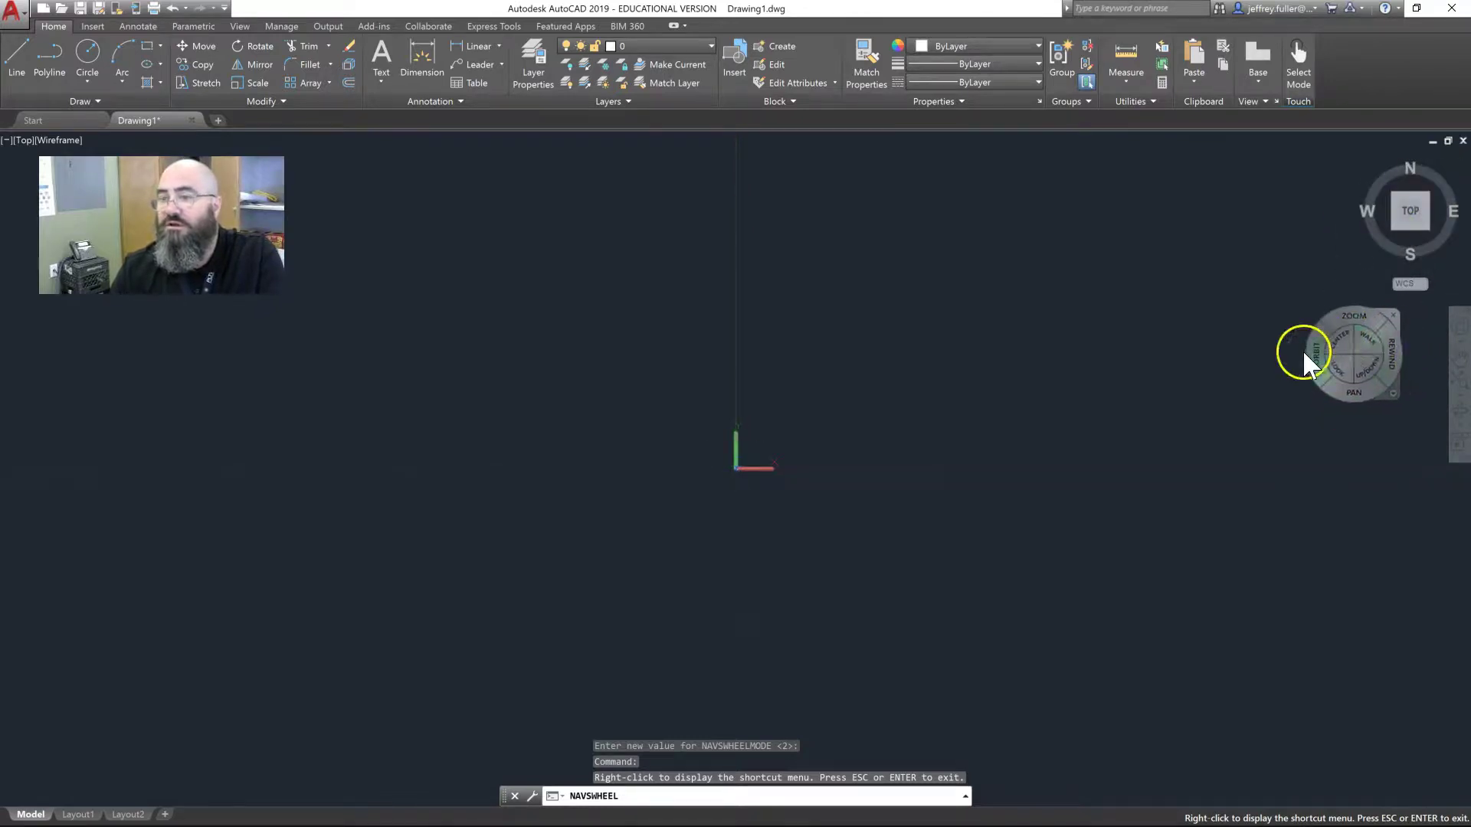
pyautogui.click(1393, 314)
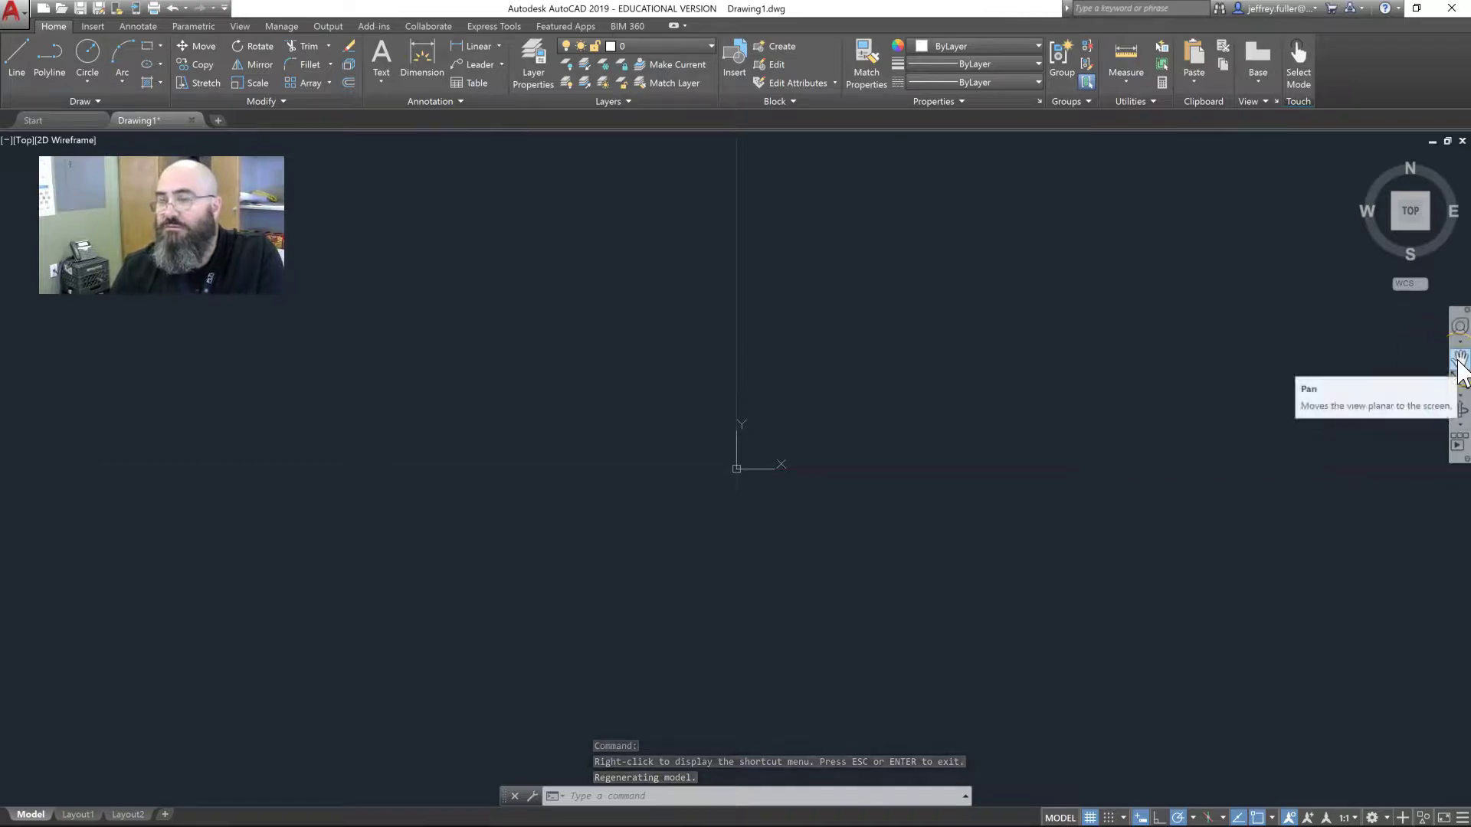
# Step: Shift the drawing view with the Pan tool, show the available zoom options, and exit panning
pyautogui.click(1460, 359)
pyautogui.moveTo(1008, 410); pyautogui.dragTo(956, 427)
pyautogui.moveTo(1302, 348); pyautogui.dragTo(1340, 329)
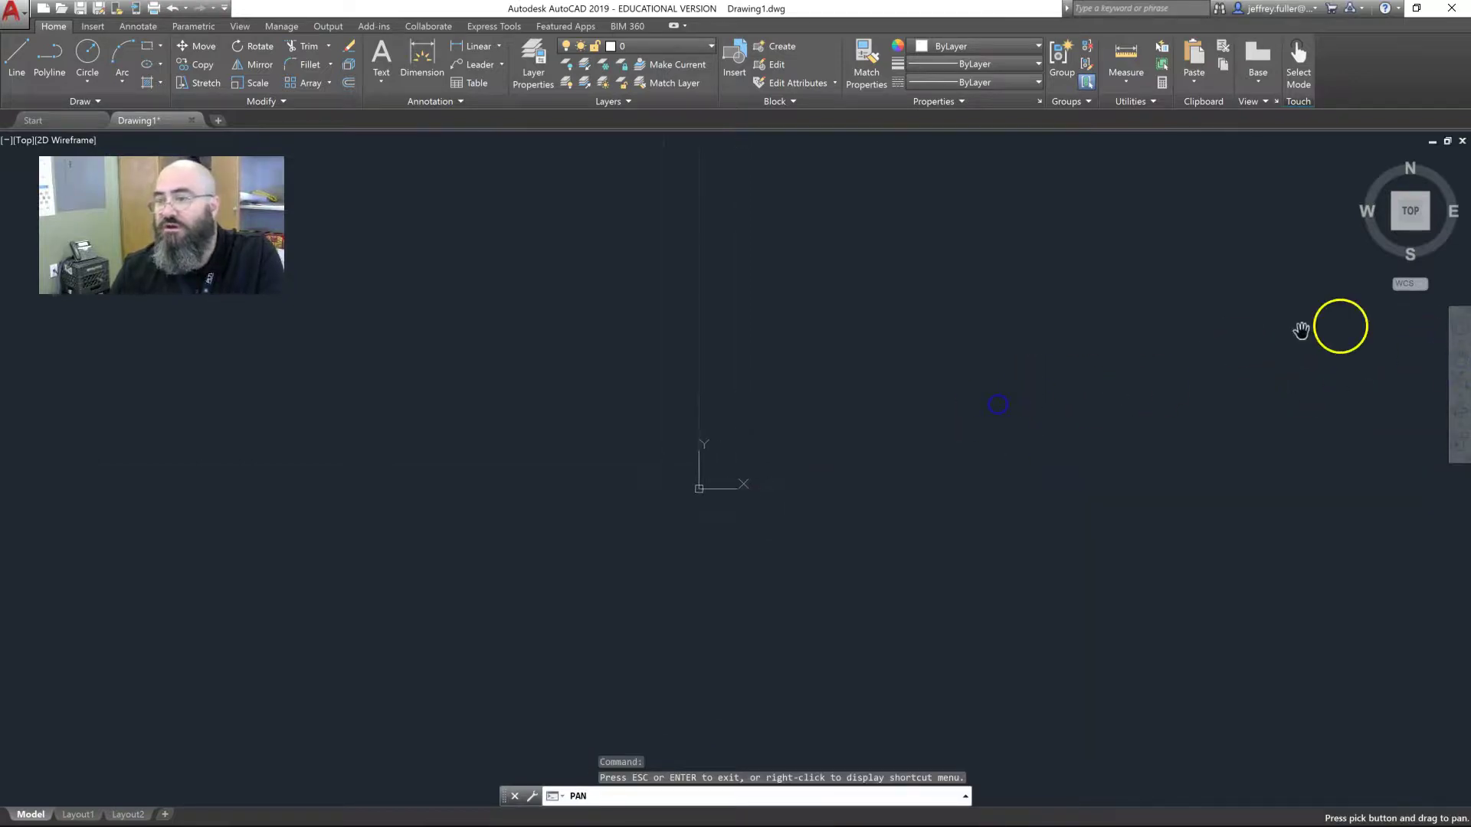
pyautogui.click(1459, 398)
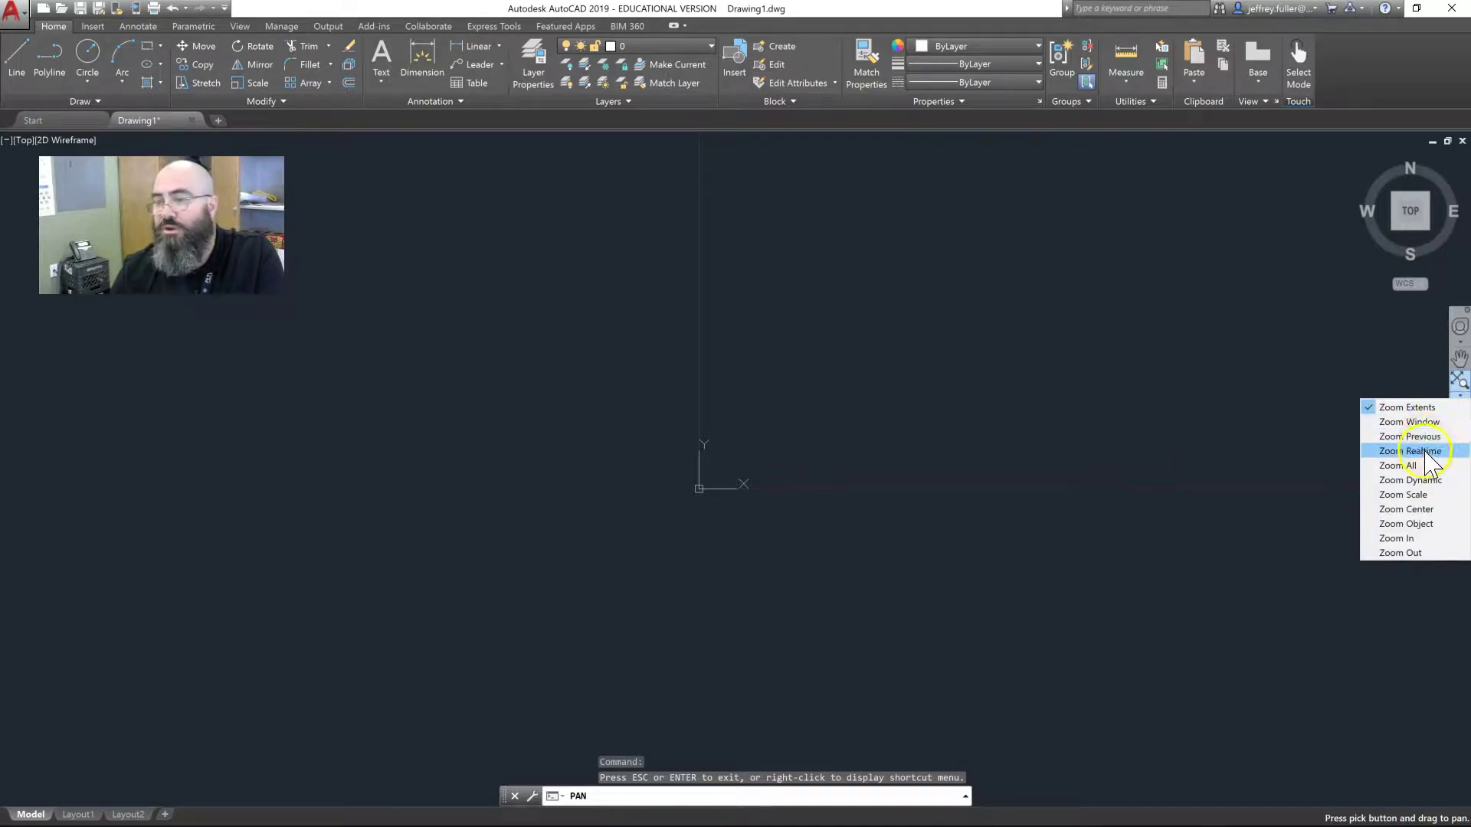
pyautogui.click(1403, 351)
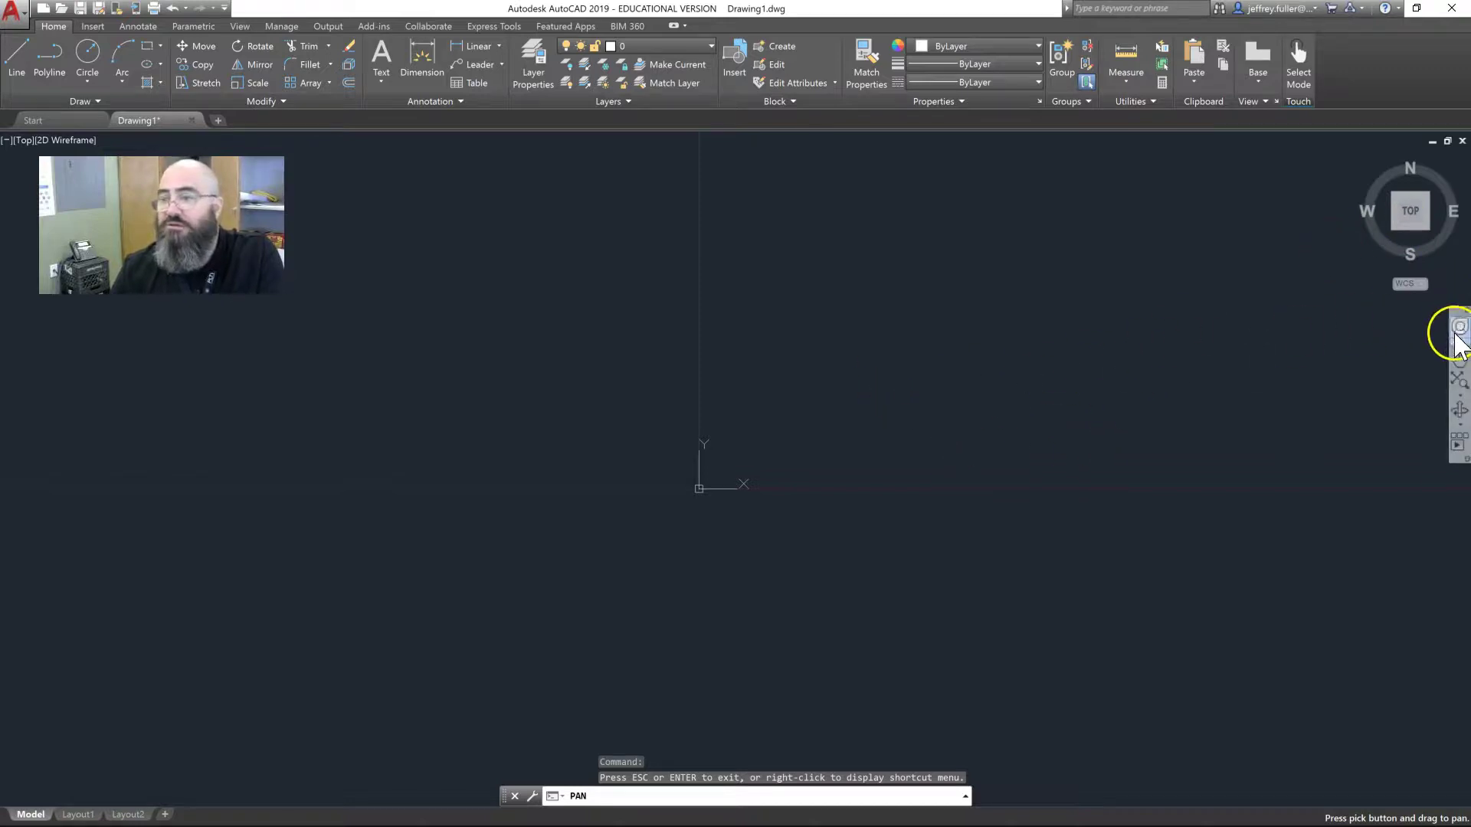
pyautogui.press('Escape')
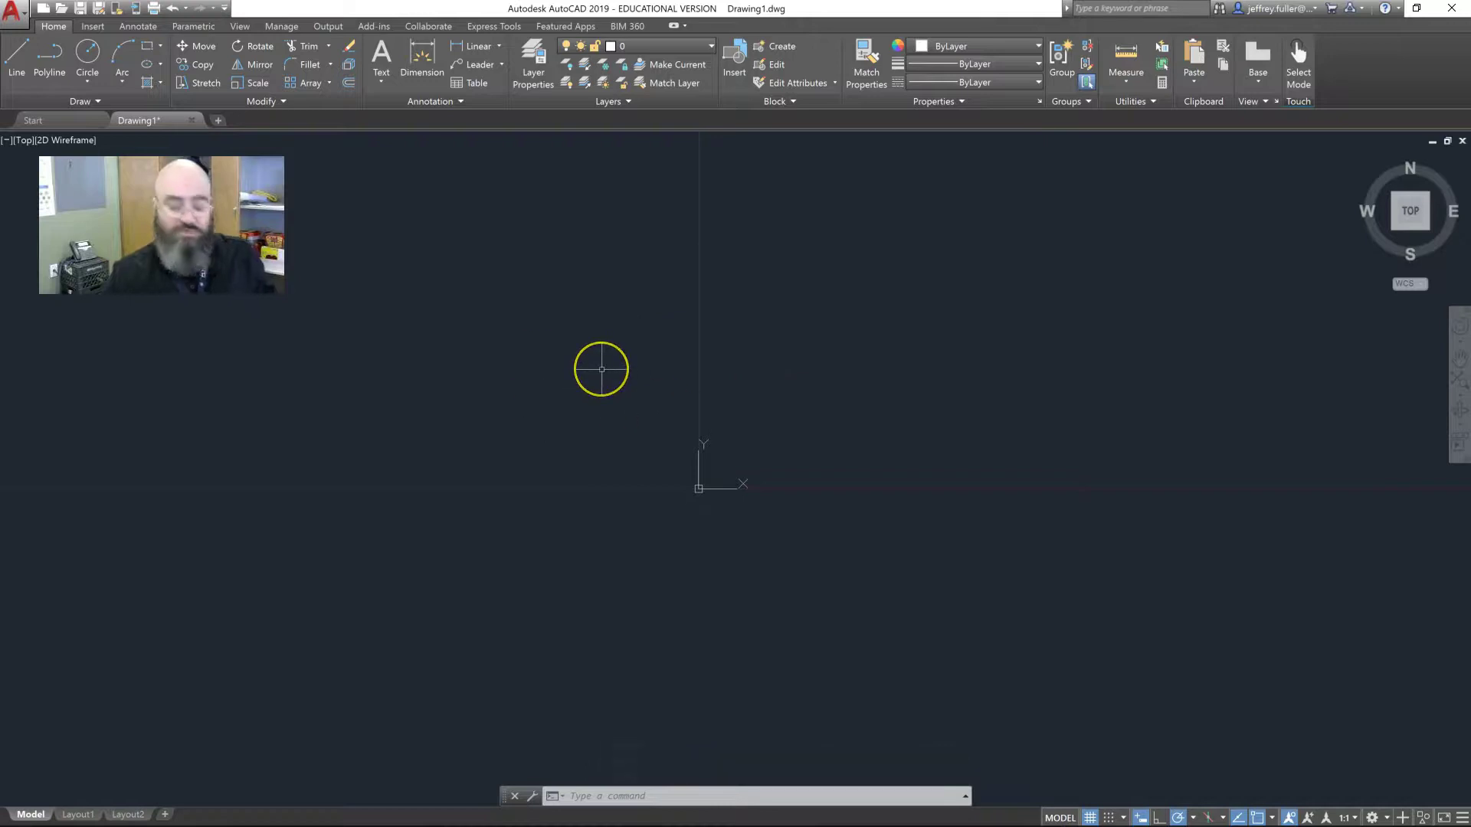
# Step: Move freely around the drawing's origin and zoom in on it without using a navigation command
pyautogui.moveTo(620, 372)
pyautogui.mouseDown()
pyautogui.moveTo(681, 452)
pyautogui.moveTo(725, 423)
pyautogui.moveTo(722, 398)
pyautogui.moveTo(805, 389)
pyautogui.moveTo(743, 444)
pyautogui.mouseUp()
pyautogui.moveTo(743, 443)
pyautogui.mouseDown(button='middle')
pyautogui.moveTo(759, 473)
pyautogui.moveTo(906, 452)
pyautogui.moveTo(769, 437)
pyautogui.moveTo(830, 365)
pyautogui.mouseUp(button='middle')
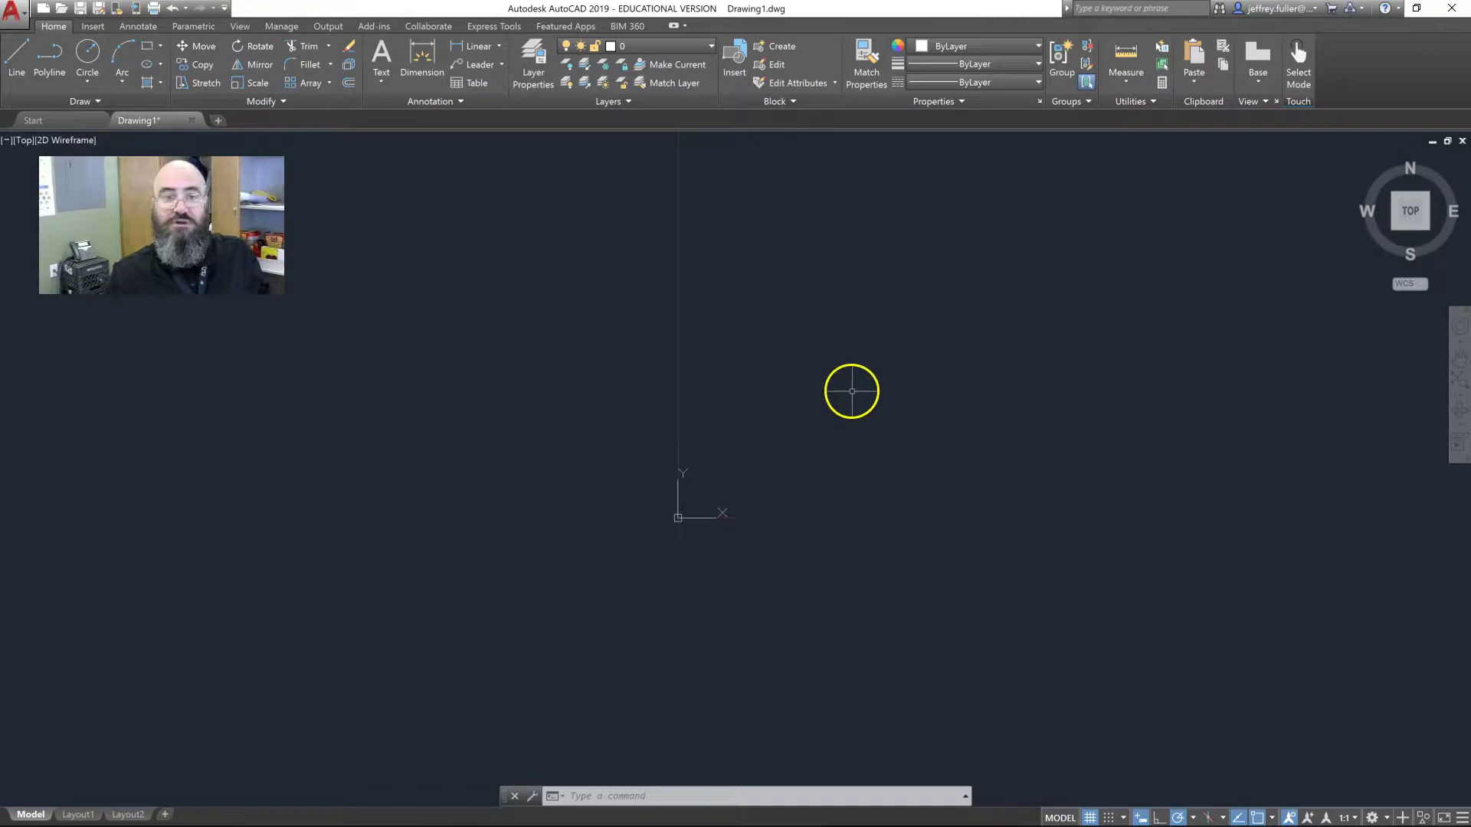
pyautogui.moveTo(779, 271)
pyautogui.mouseDown(button='middle')
pyautogui.moveTo(949, 246)
pyautogui.moveTo(995, 430)
pyautogui.moveTo(922, 197)
pyautogui.moveTo(748, 513)
pyautogui.moveTo(1011, 230)
pyautogui.moveTo(613, 378)
pyautogui.moveTo(1022, 433)
pyautogui.moveTo(764, 228)
pyautogui.moveTo(923, 413)
pyautogui.moveTo(909, 269)
pyautogui.moveTo(798, 355)
pyautogui.mouseUp(button='middle')
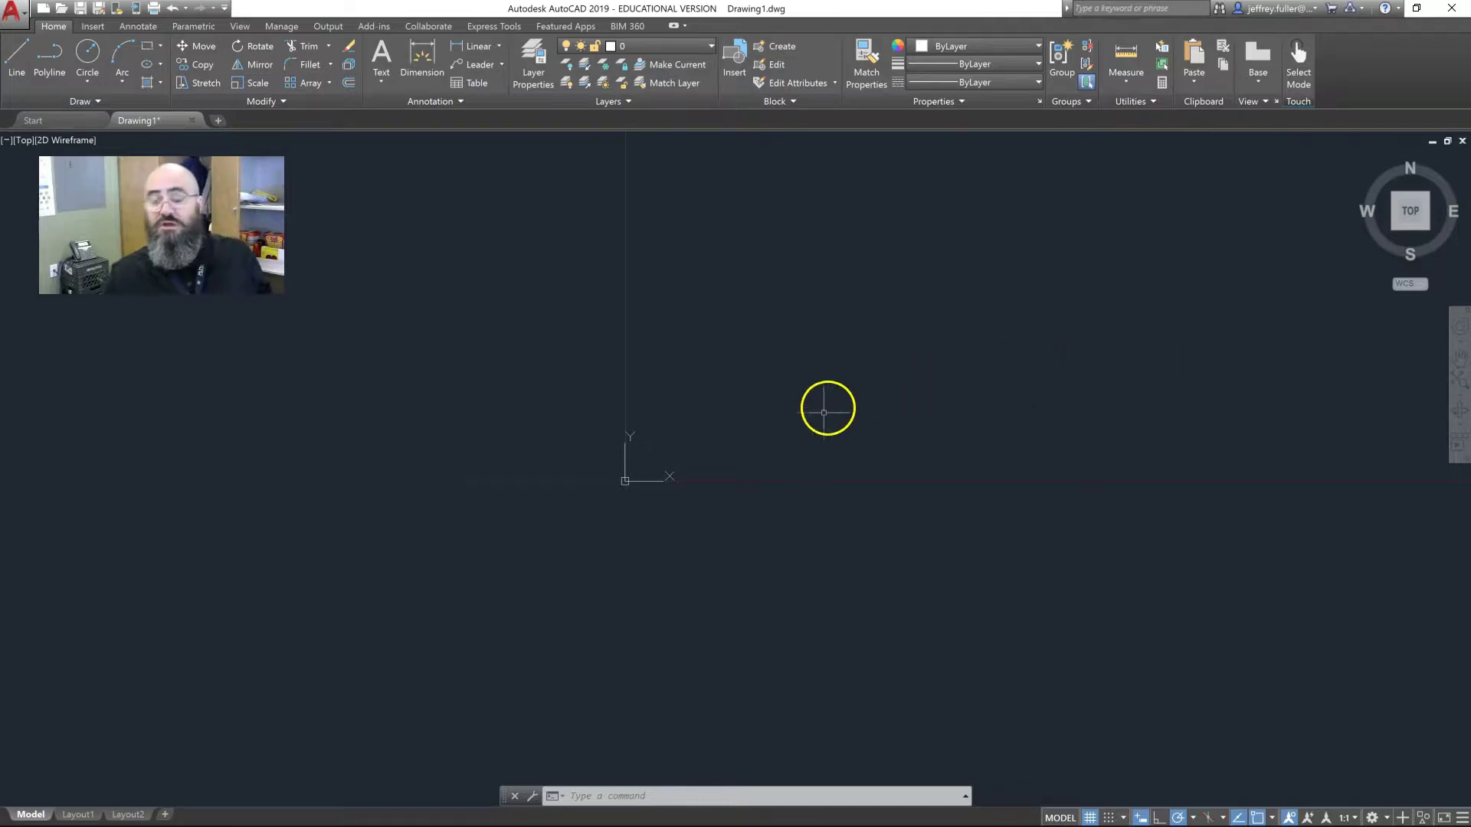
pyautogui.scroll(5, 747, 455)
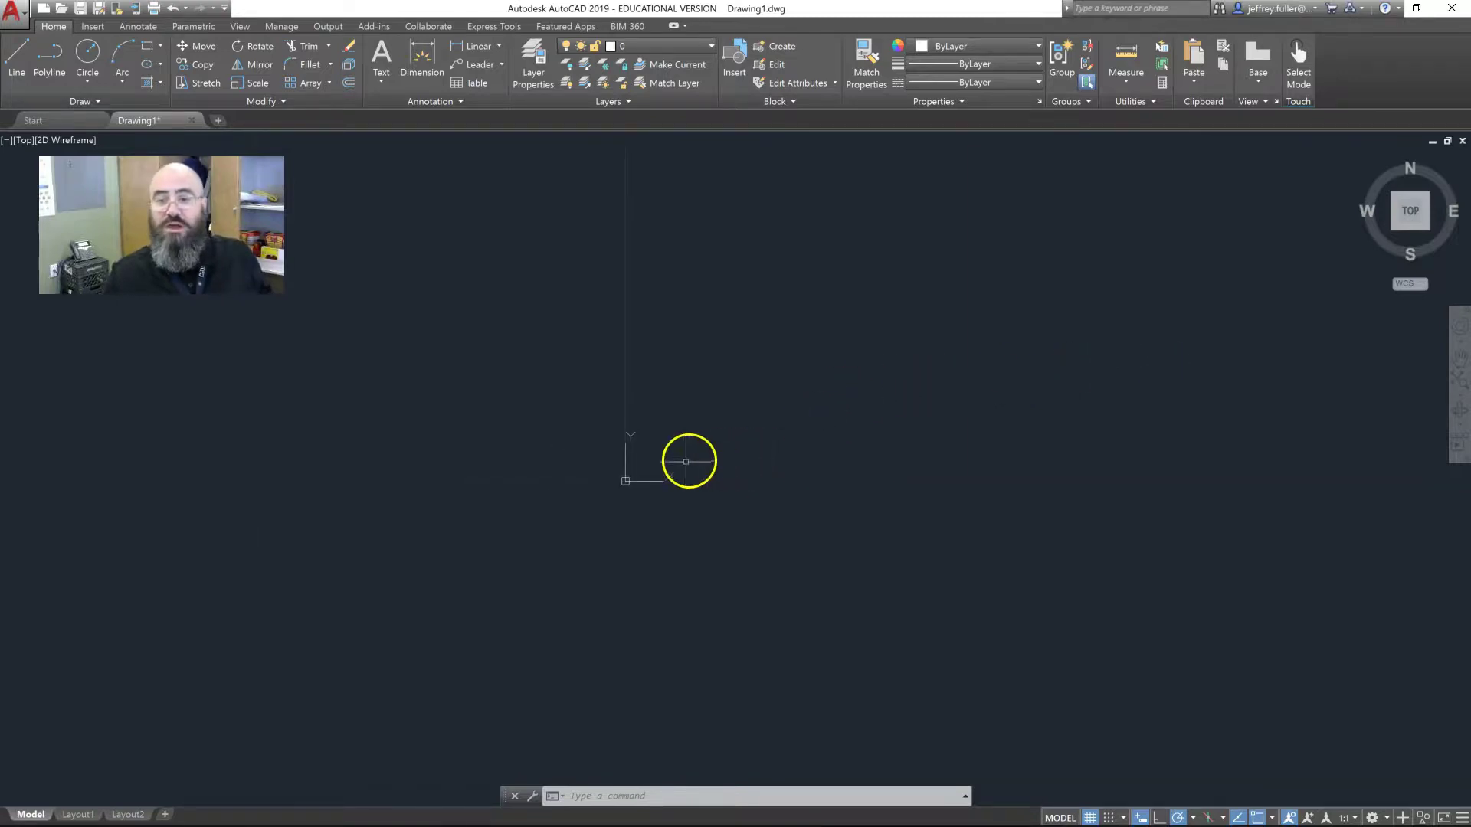
pyautogui.scroll(1, 659, 461)
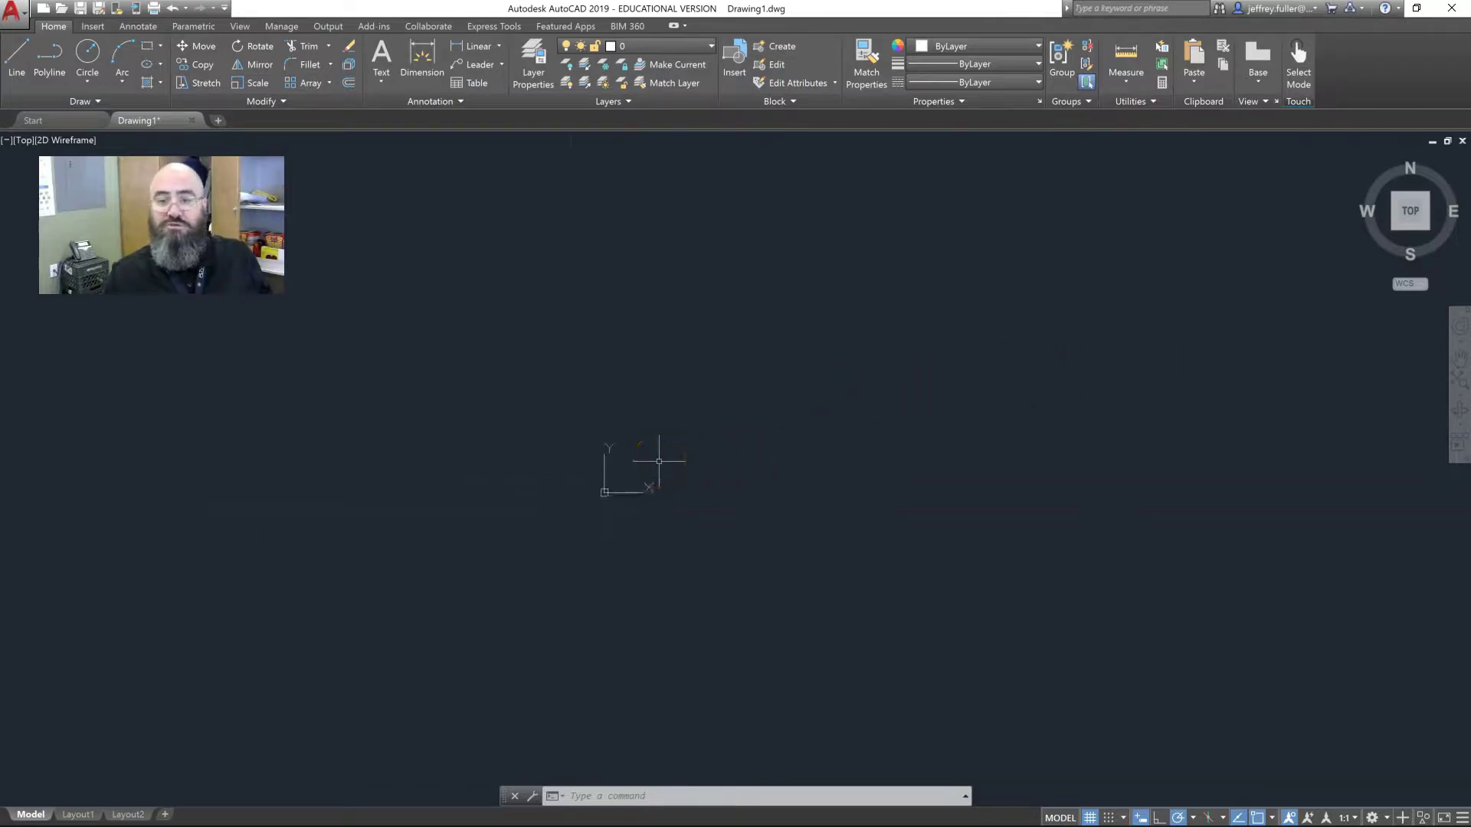
pyautogui.scroll(3, 649, 480)
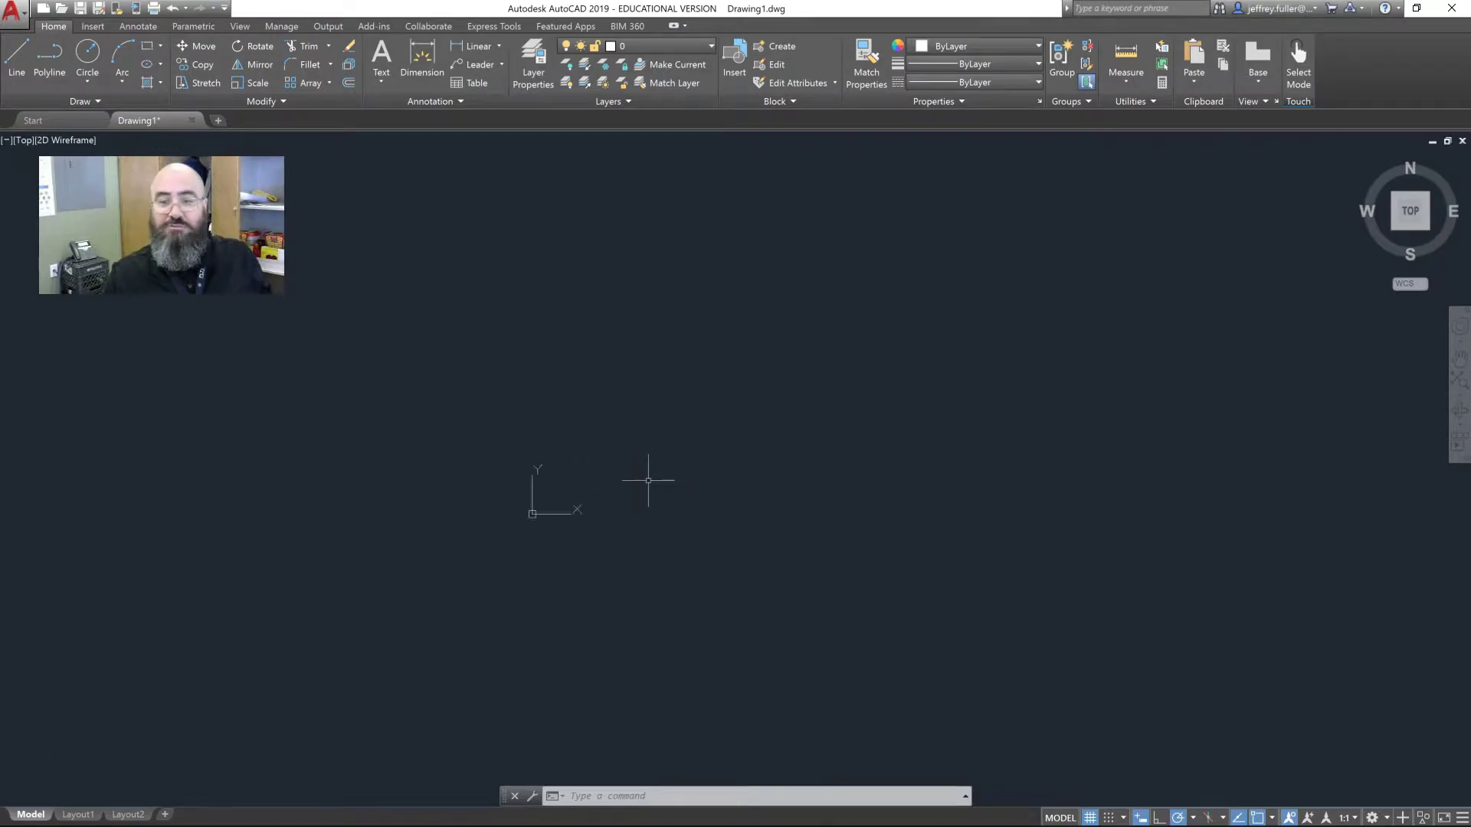
pyautogui.moveTo(580, 481); pyautogui.dragTo(617, 481, button='middle')
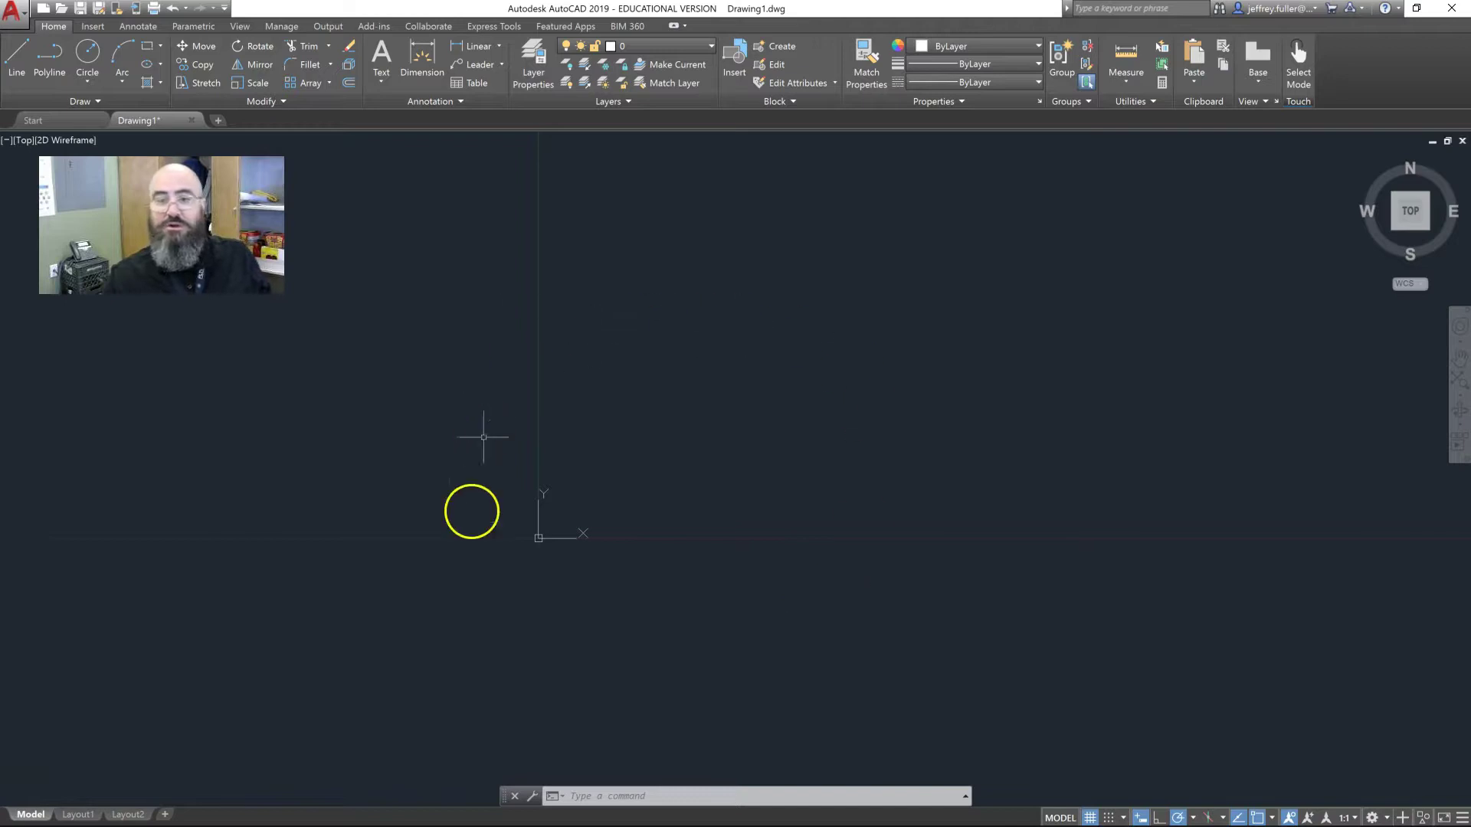
# Step: View the Layout1 paper space sheet and compare it with model space, finishing in model space
pyautogui.moveTo(88, 815)
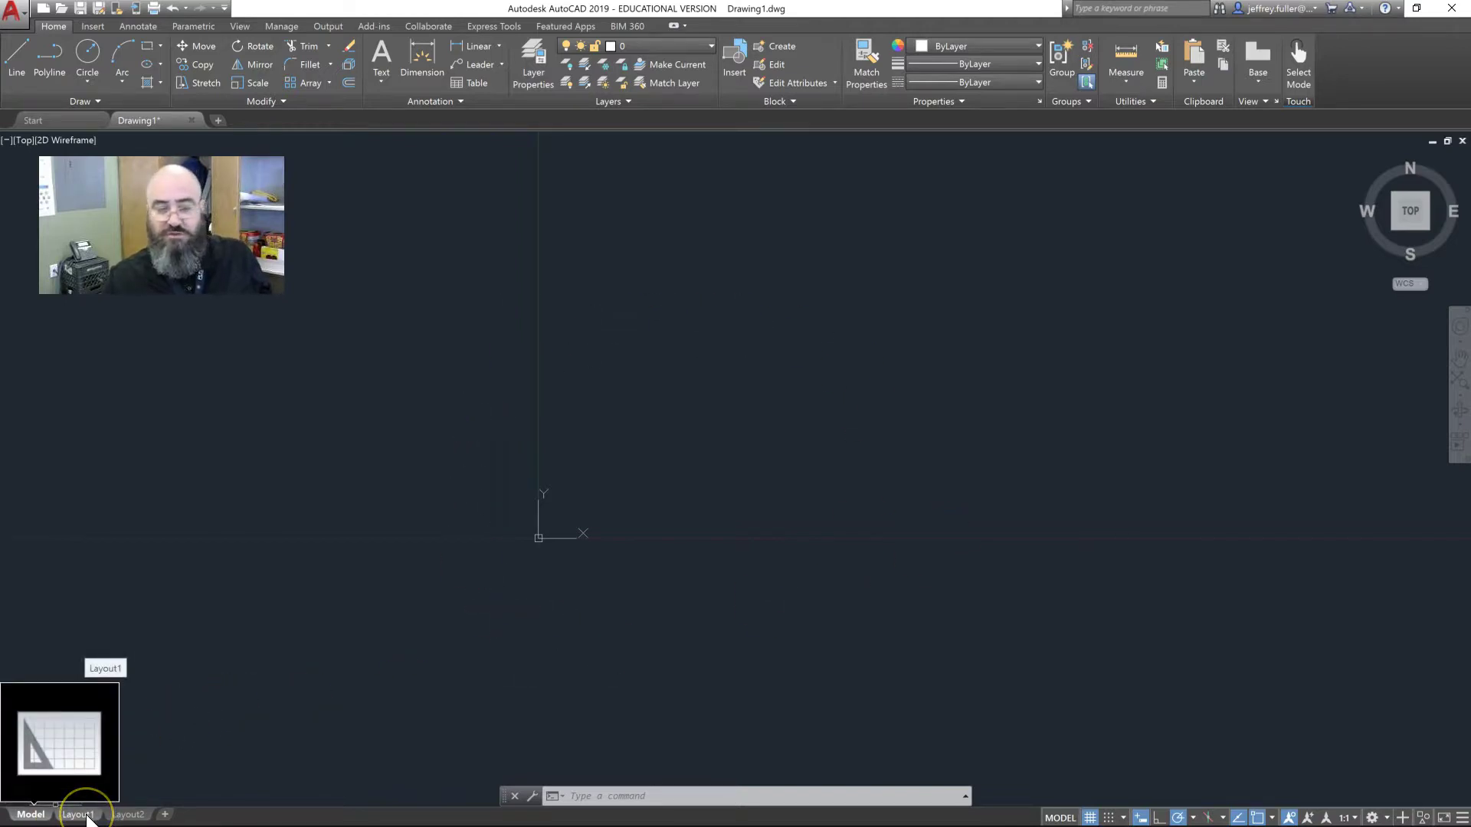
pyautogui.click(87, 817)
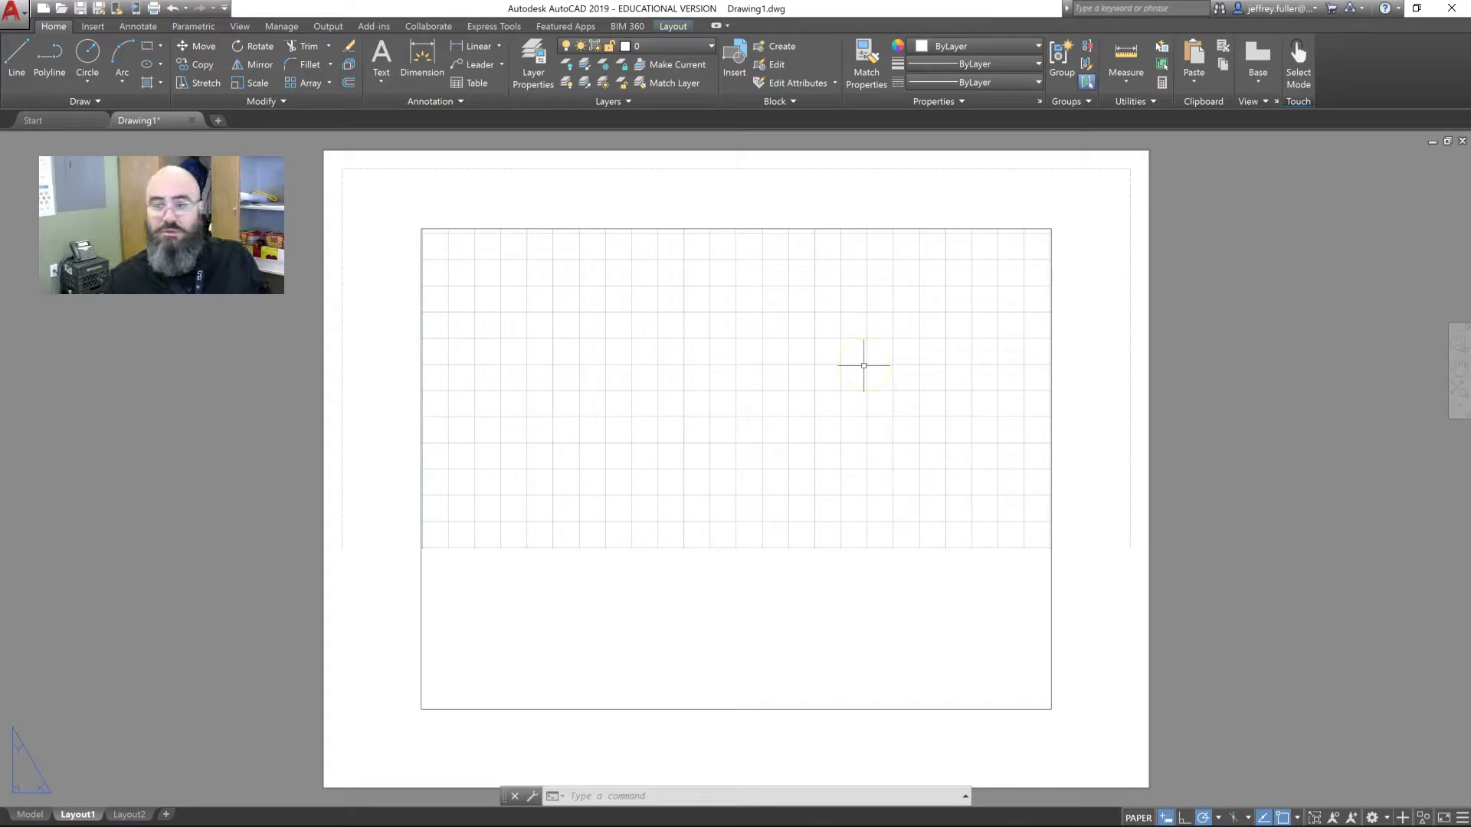
pyautogui.click(37, 817)
pyautogui.click(80, 815)
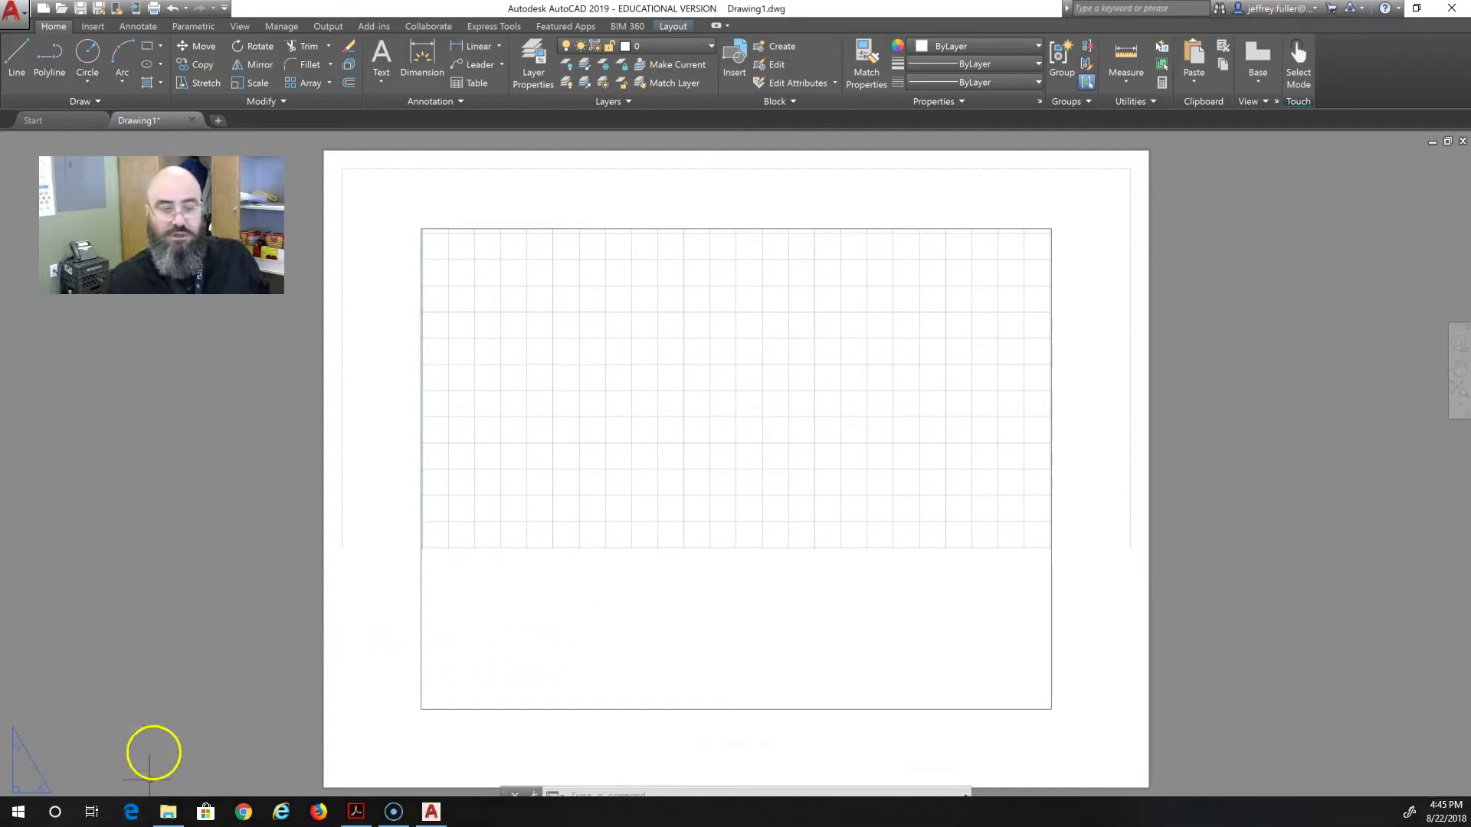
pyautogui.moveTo(128, 813)
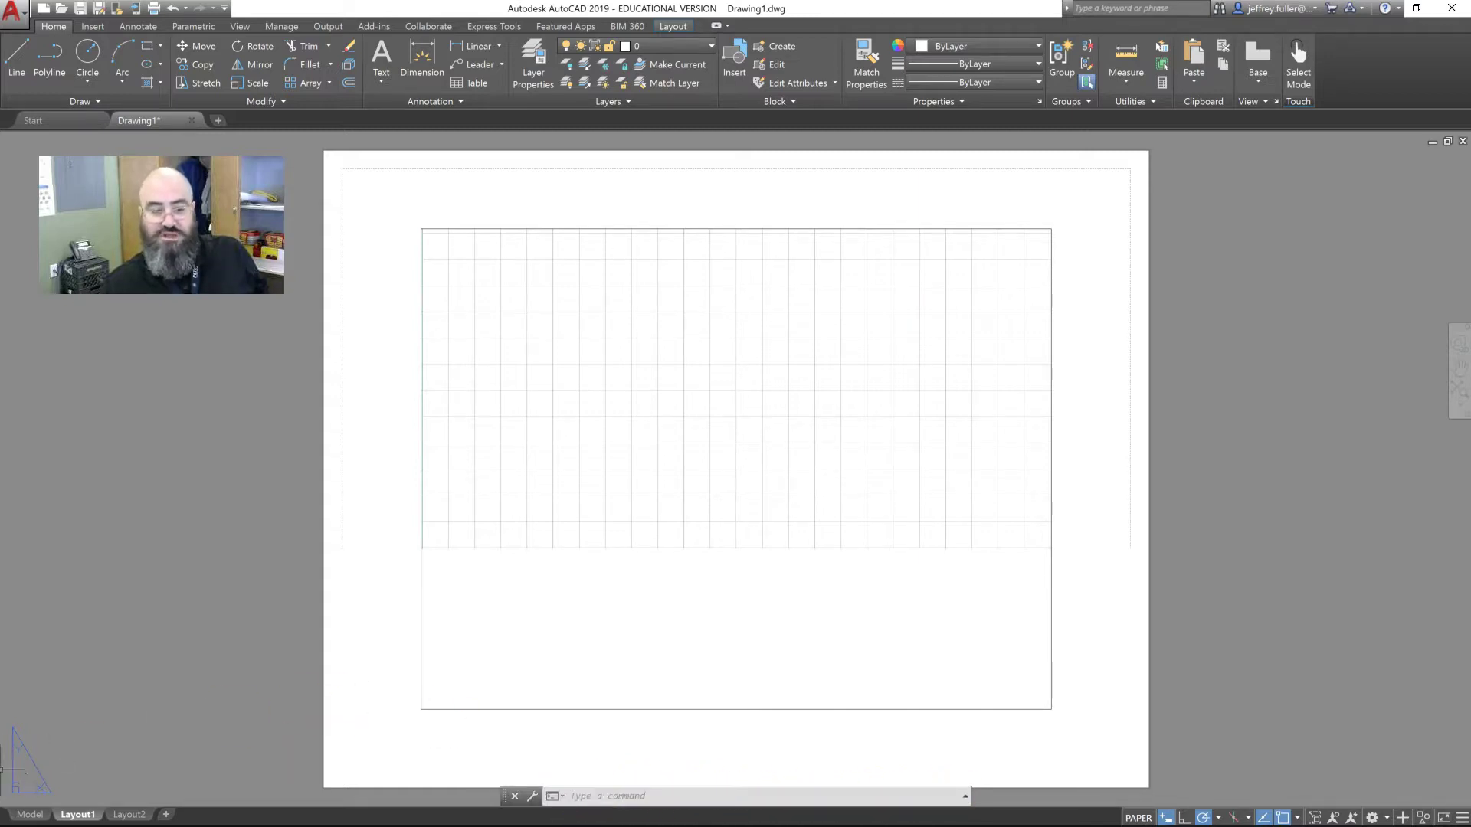
pyautogui.click(34, 815)
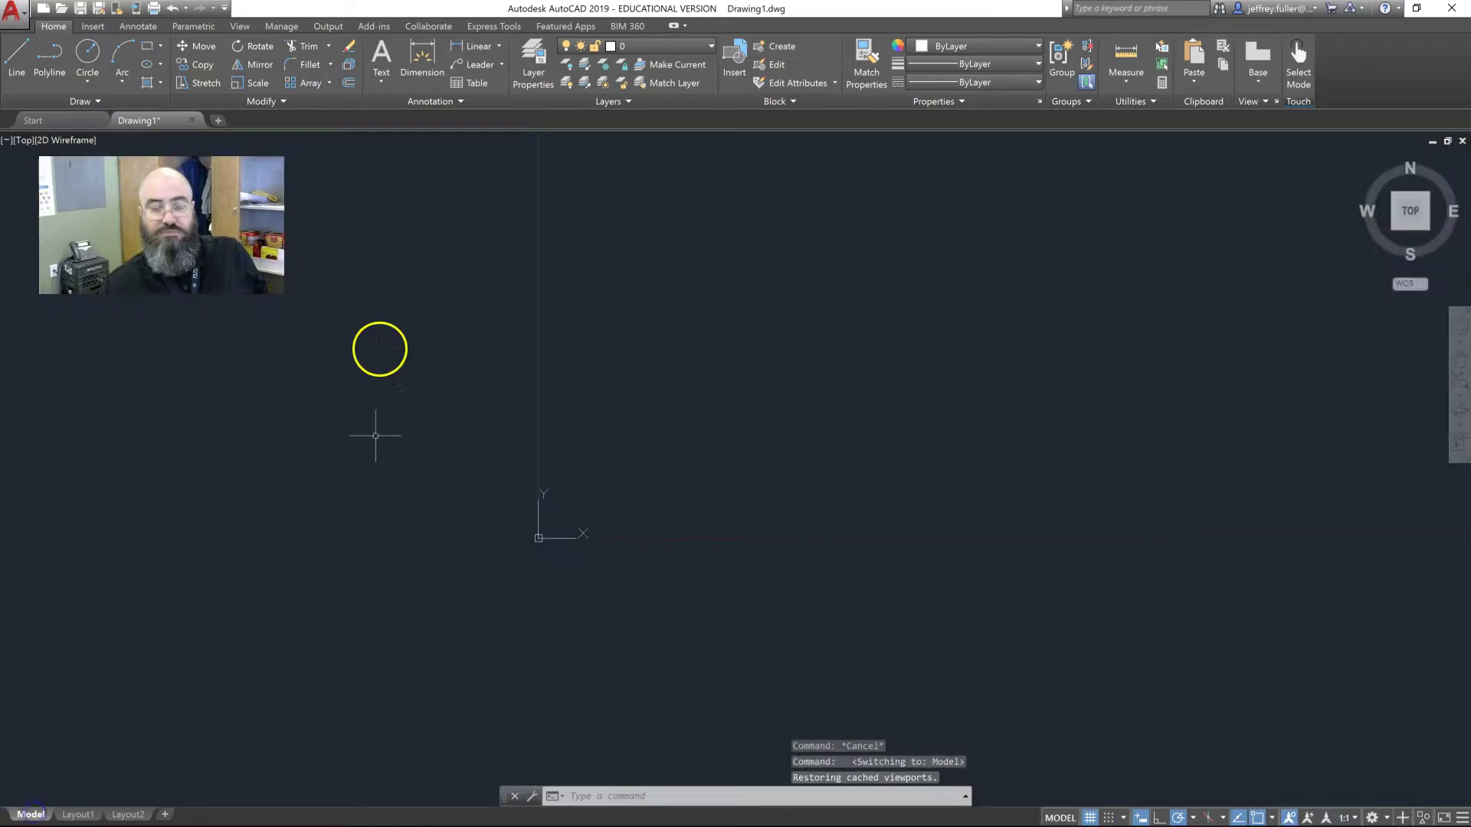
# Step: Draw a single diagonal line in the positive X and Y quadrant, rising away from the origin
pyautogui.click(20, 48)
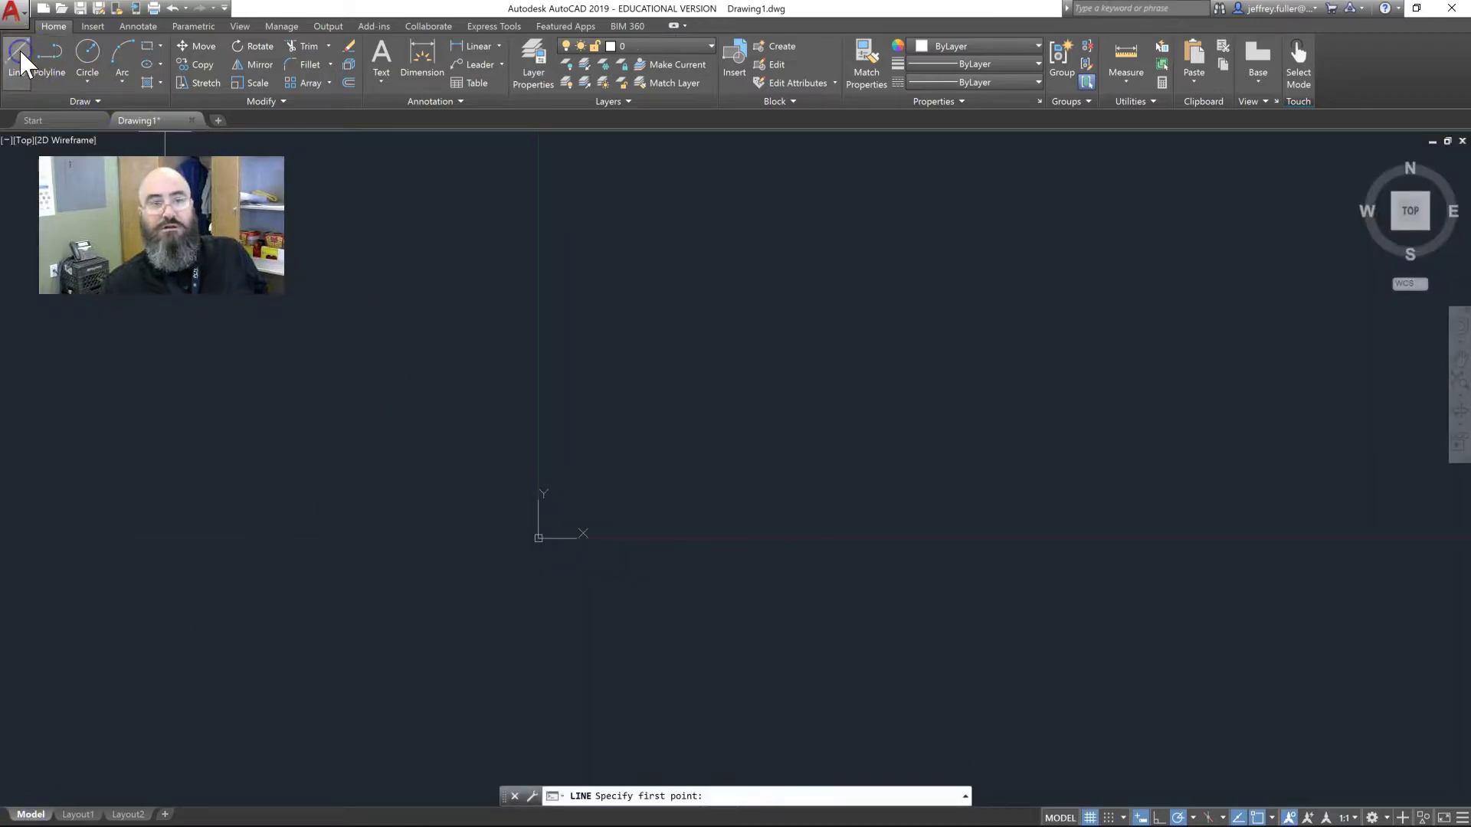
pyautogui.click(590, 418)
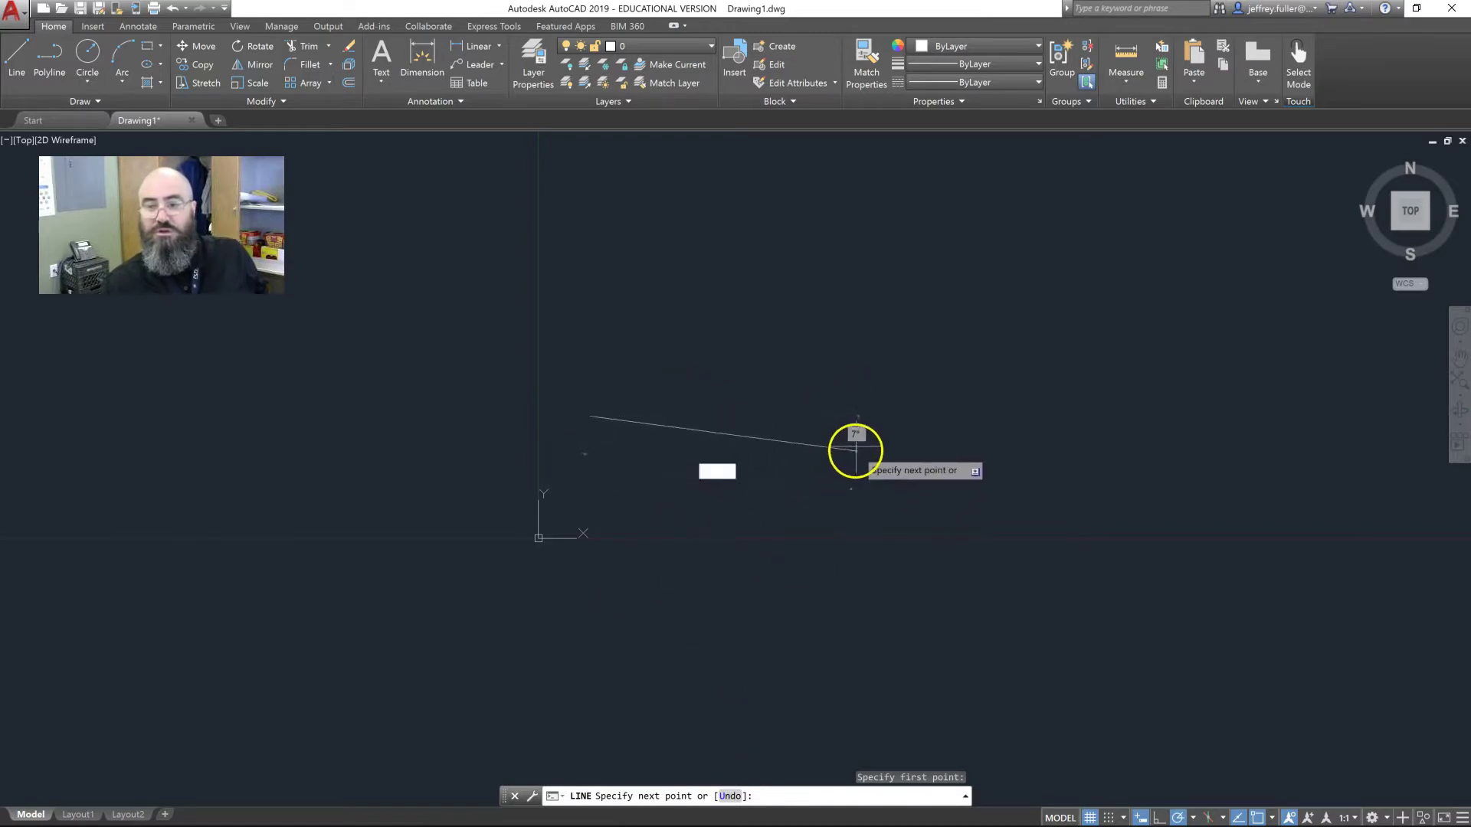
pyautogui.click(719, 273)
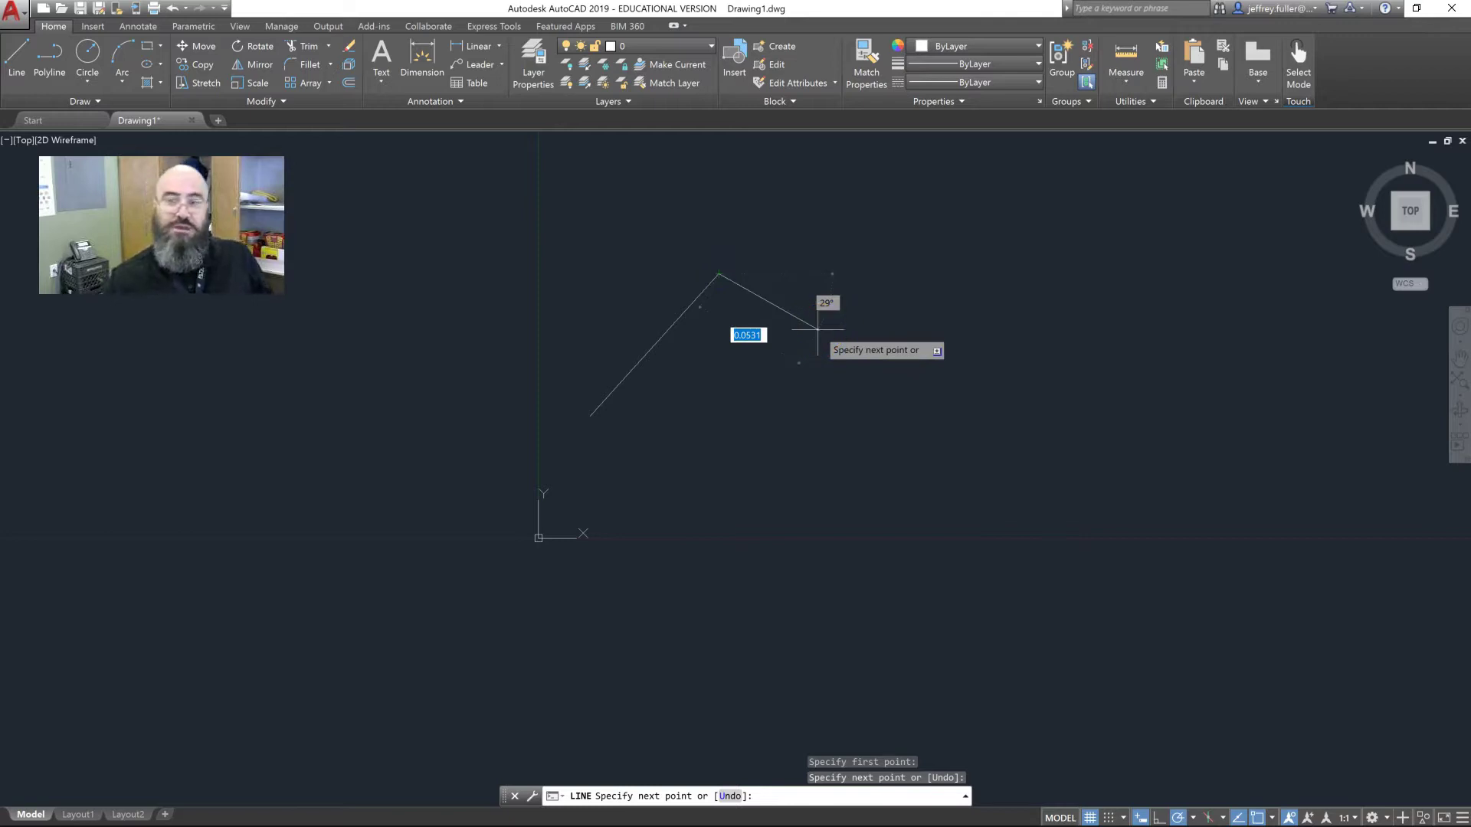
pyautogui.press('Escape')
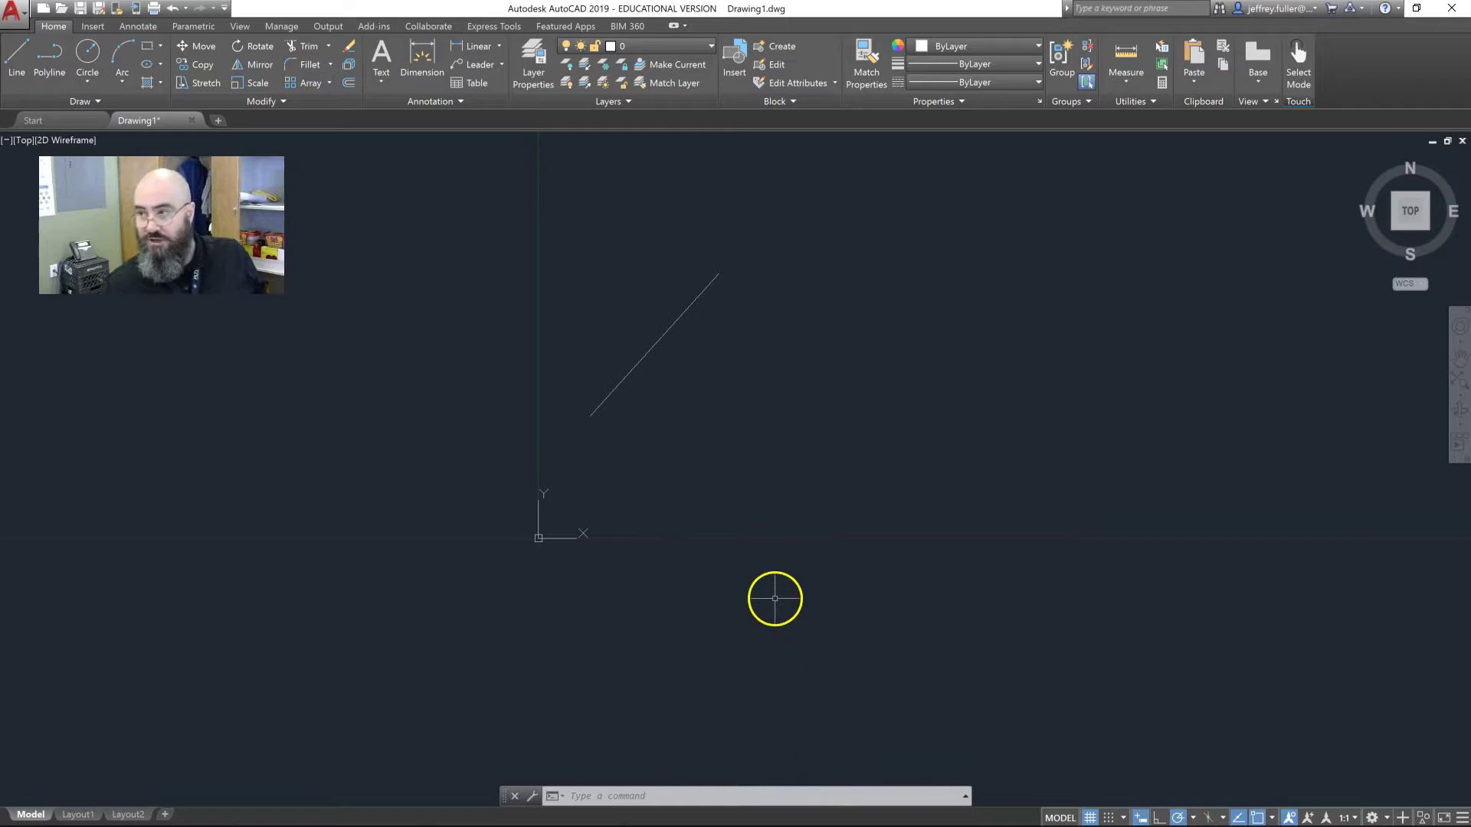
# Step: Enter "line" as a command to browse the suggested commands, and cancel without running any
pyautogui.click(695, 619)
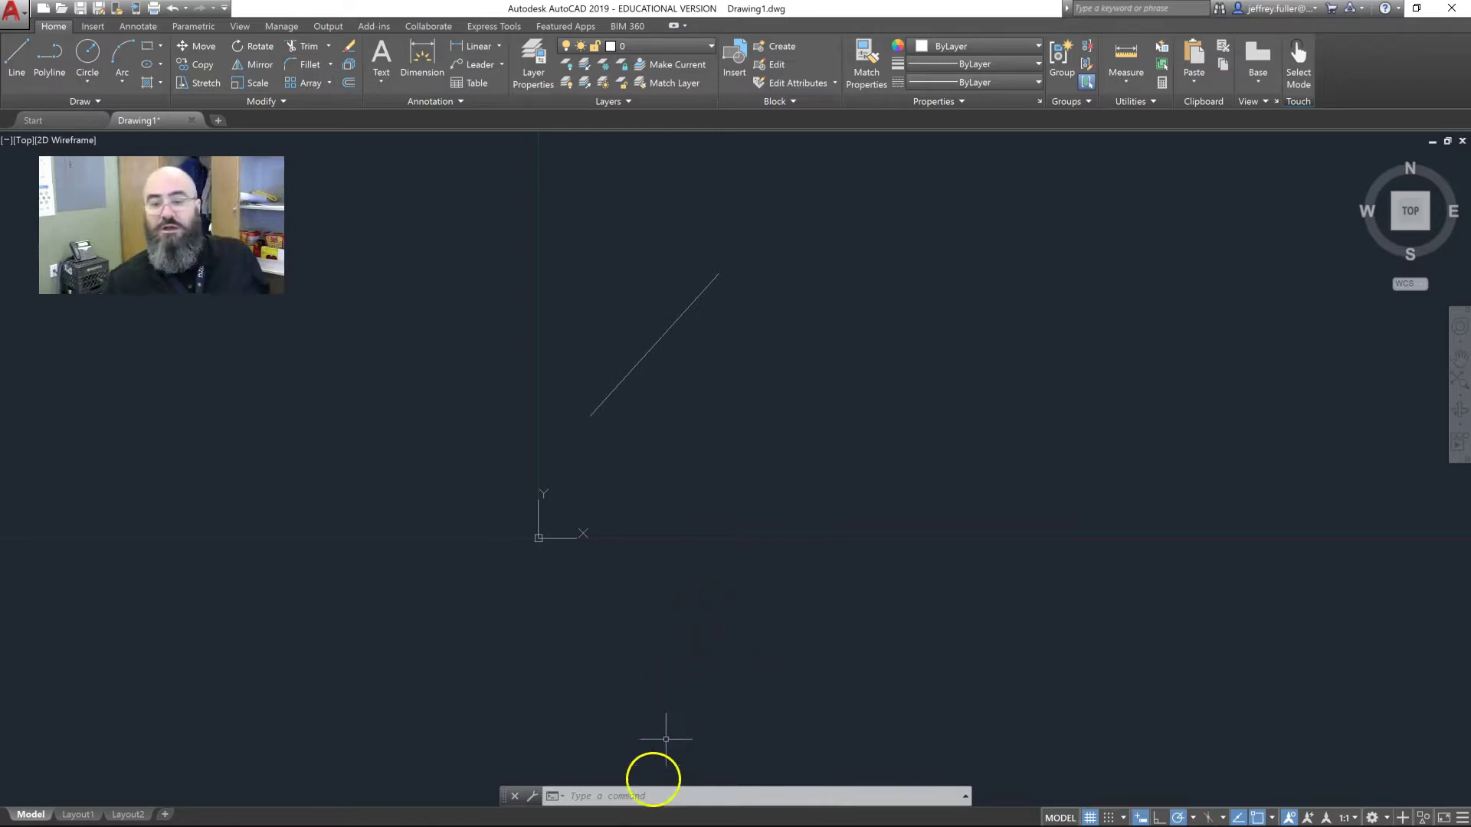
pyautogui.click(585, 797)
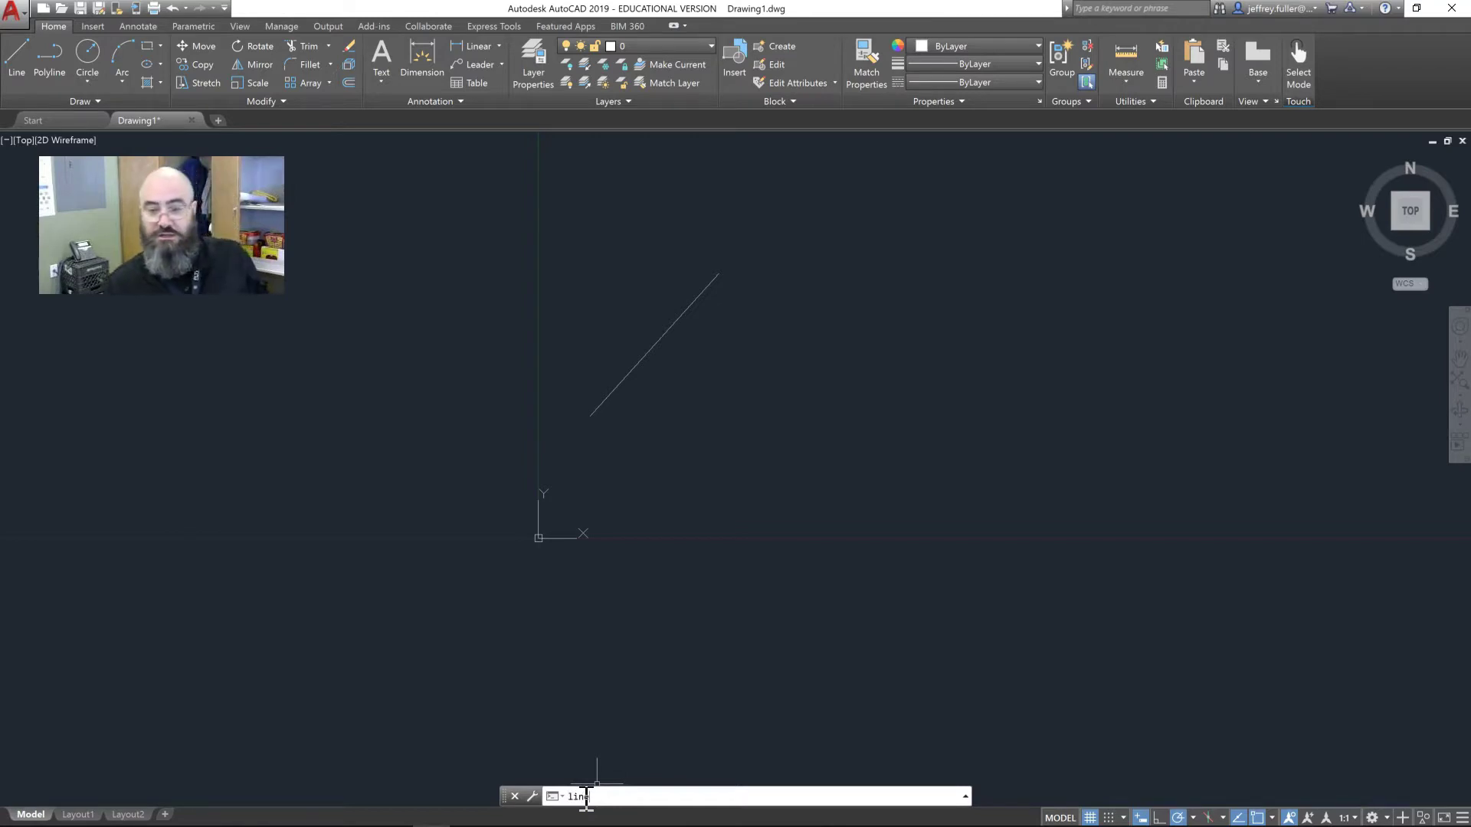
pyautogui.write('line')
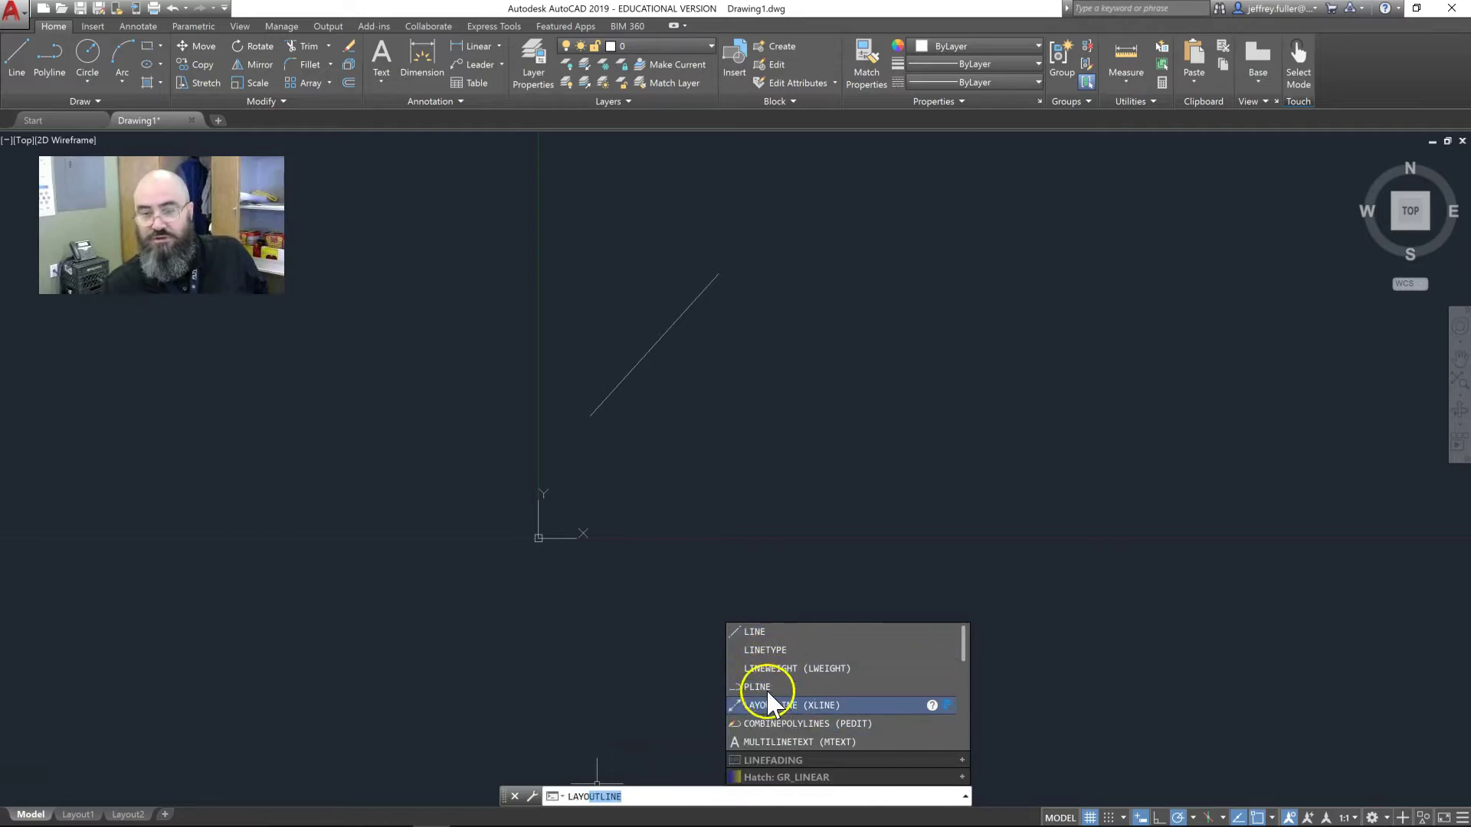
pyautogui.press('Escape')
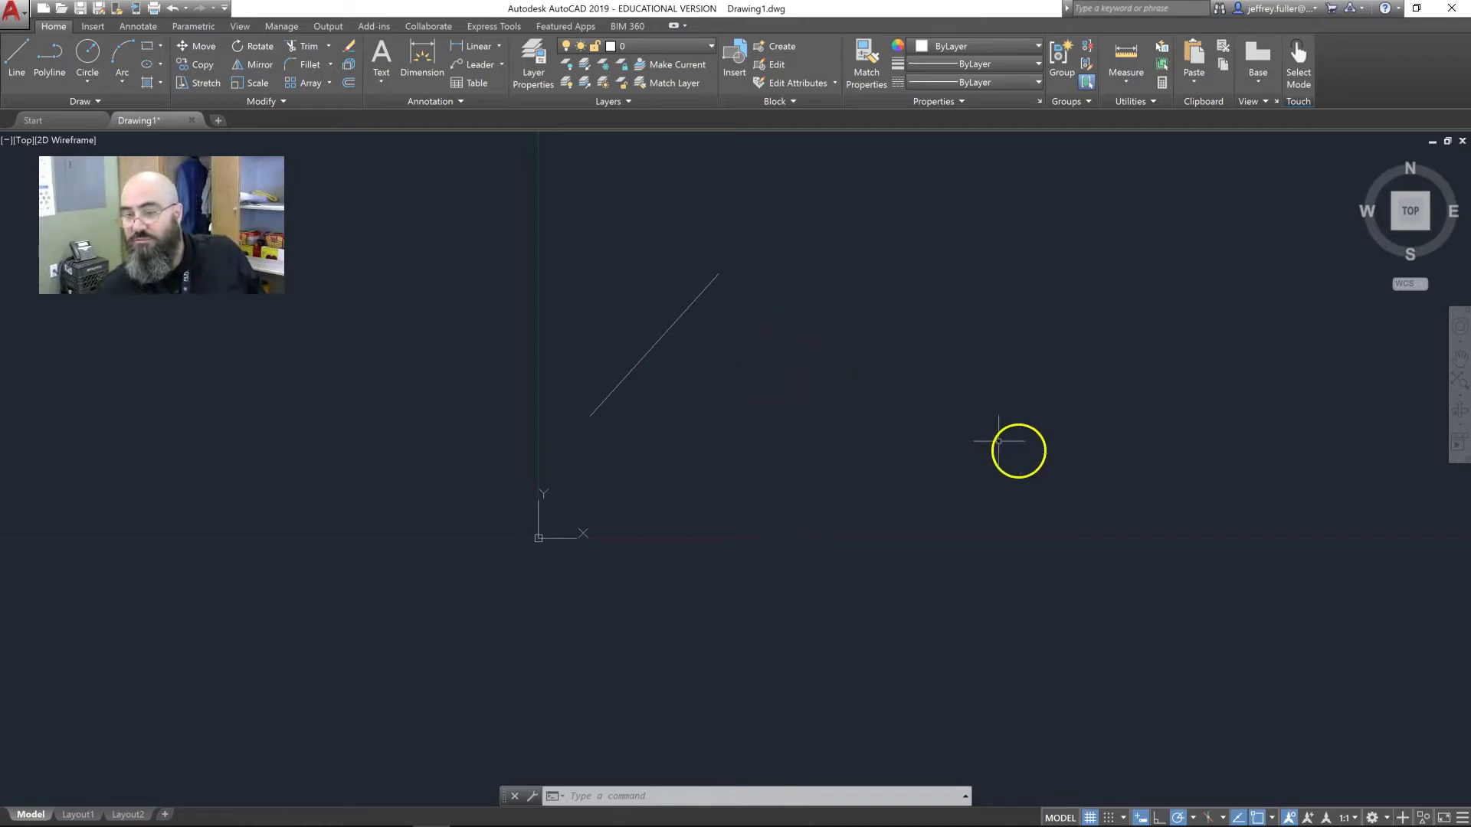
pyautogui.click(675, 442)
pyautogui.press('Escape')
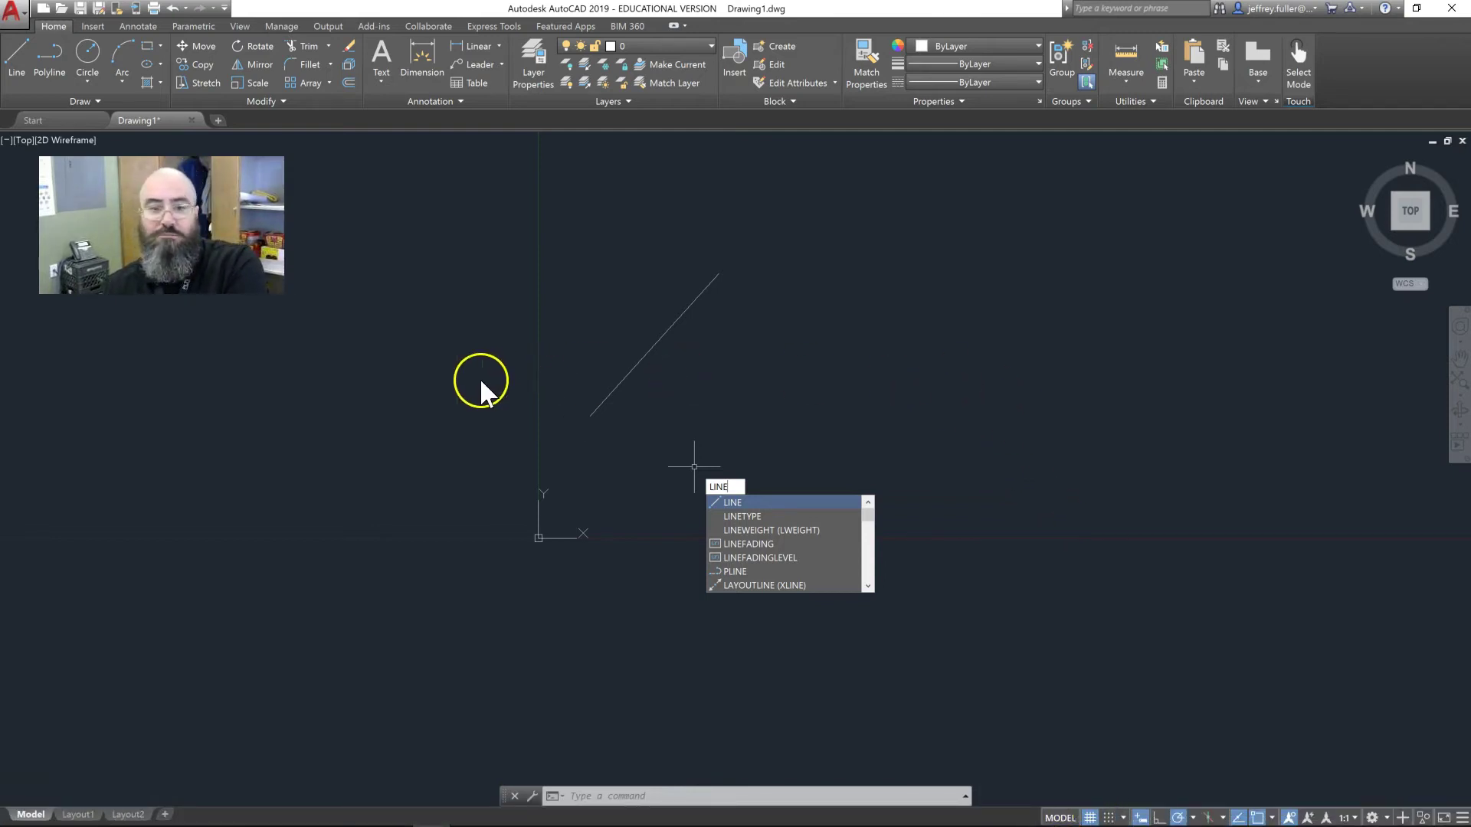
# Step: Turn off the grid display in model space
pyautogui.scroll(4, 513, 460)
pyautogui.scroll(-12, 514, 460)
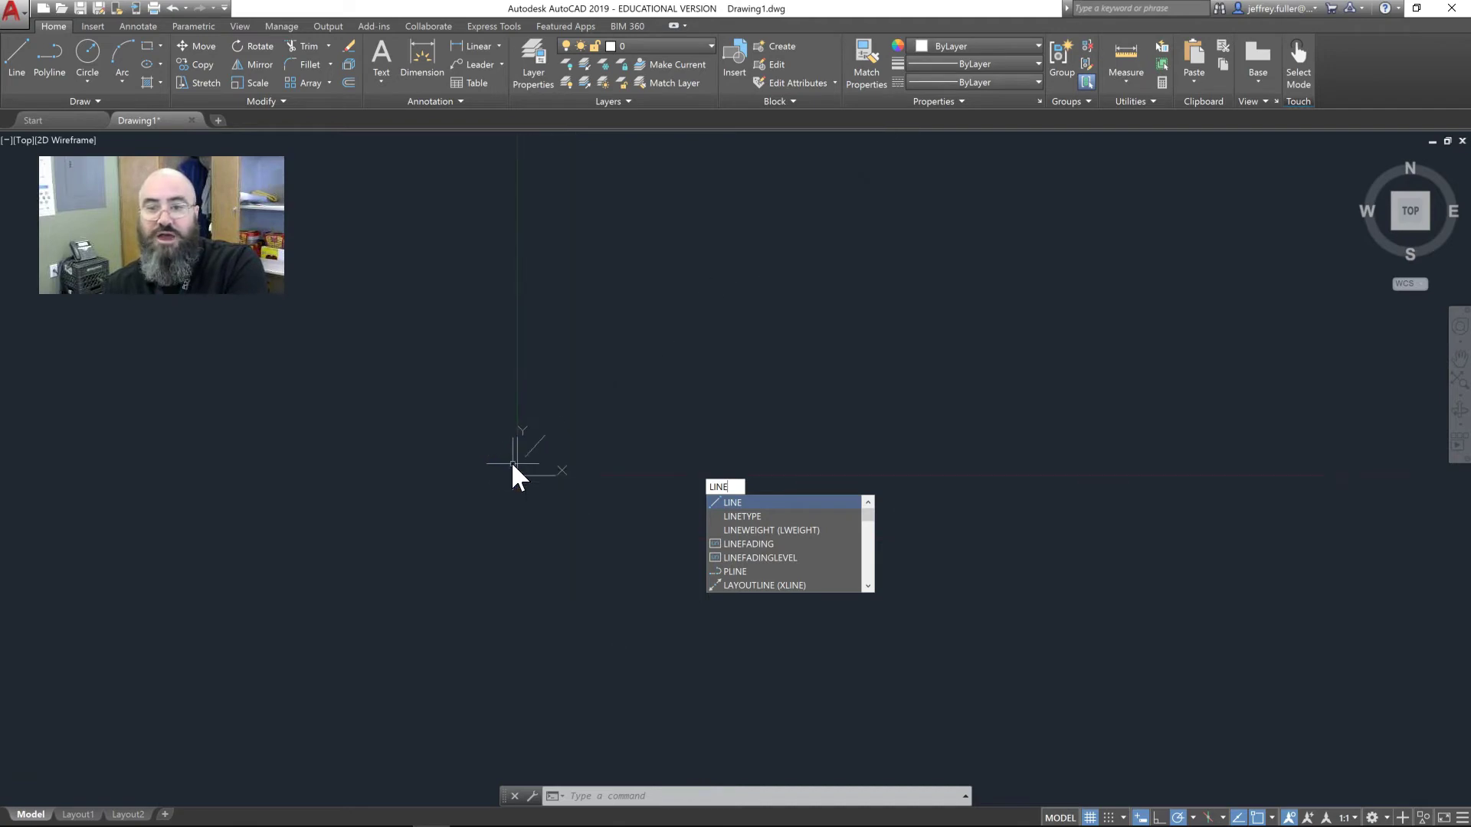
pyautogui.moveTo(511, 461); pyautogui.dragTo(556, 656, button='middle')
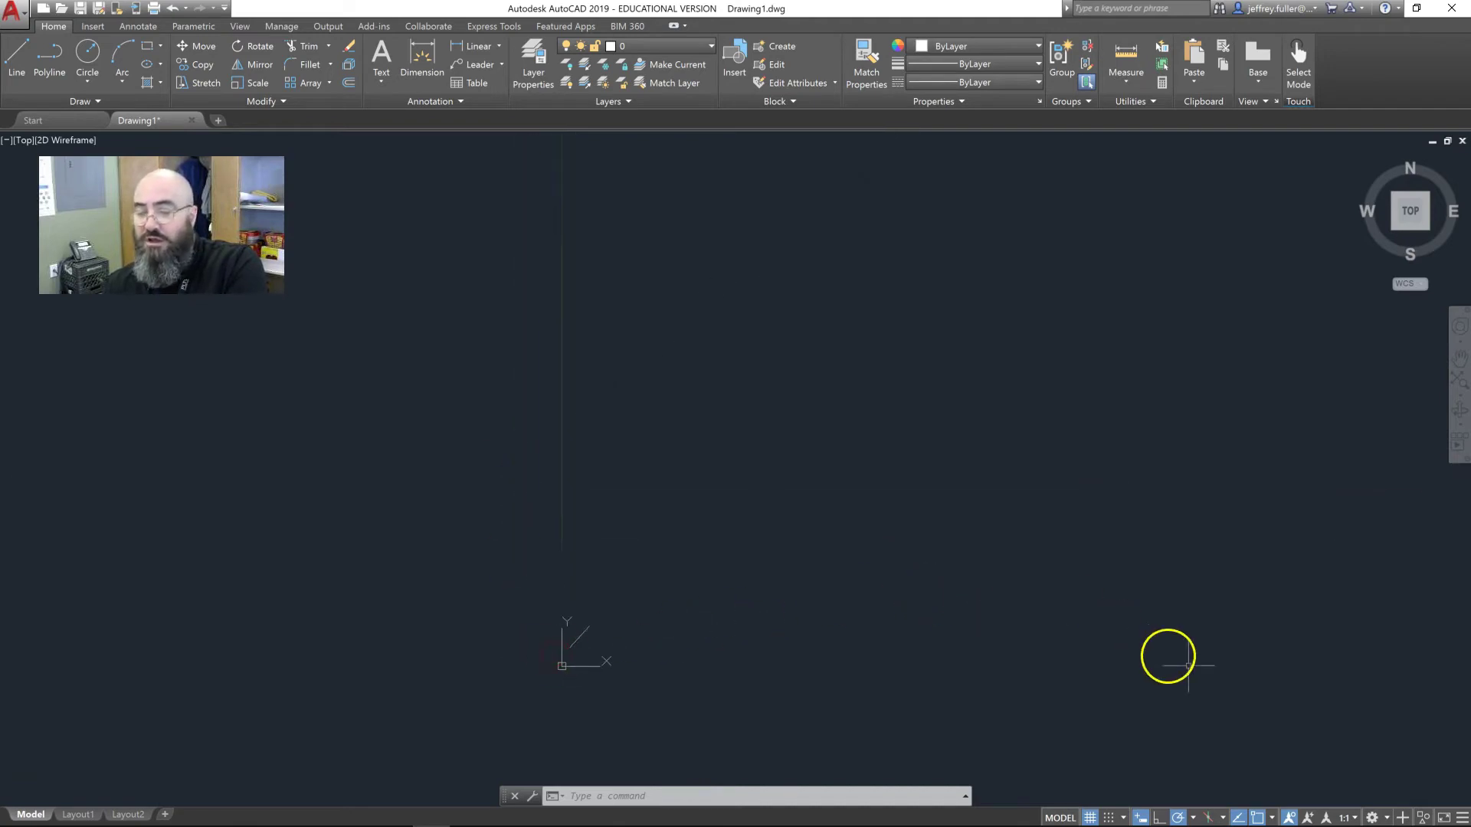
pyautogui.click(1089, 818)
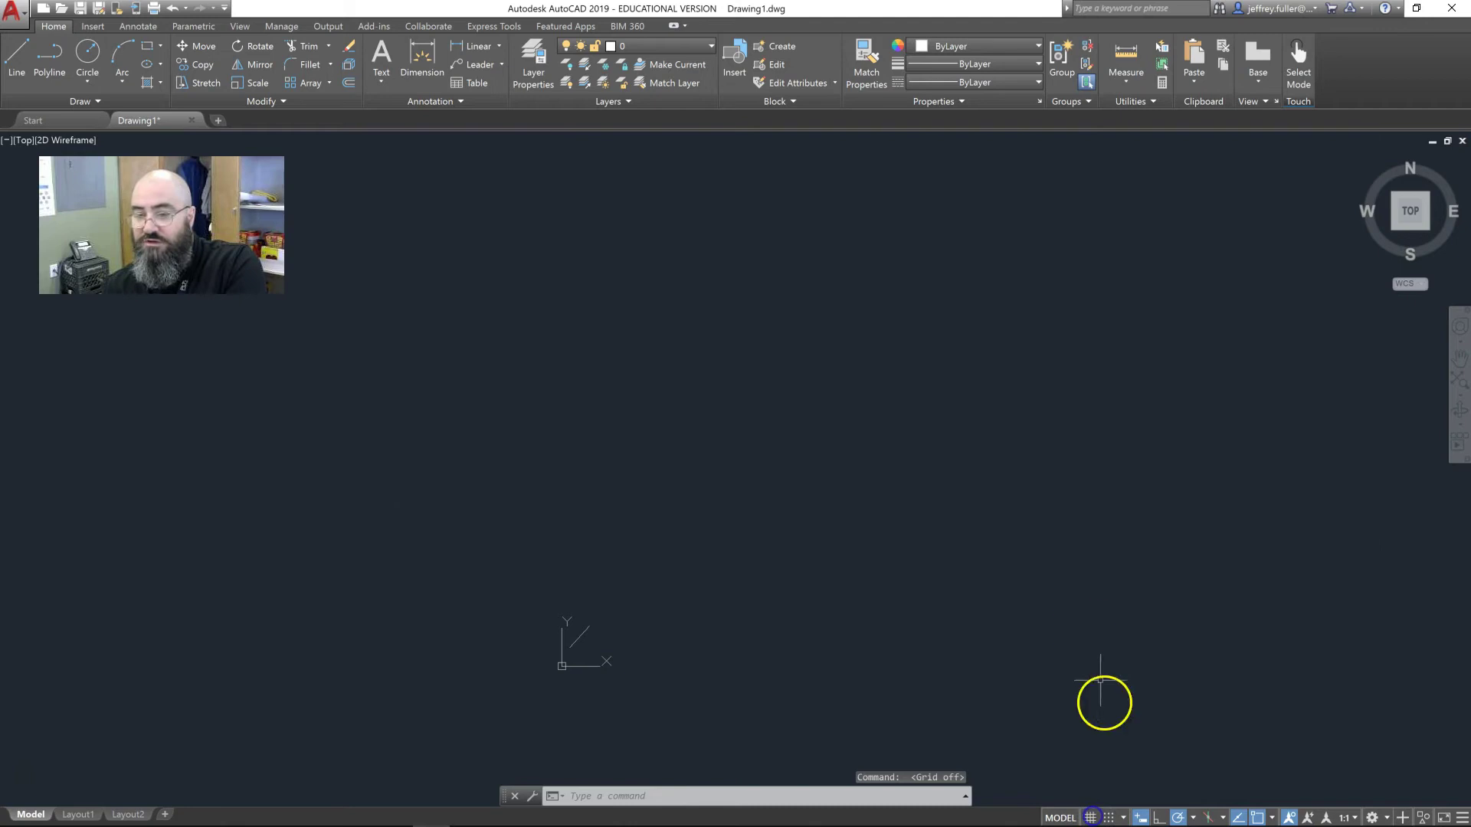